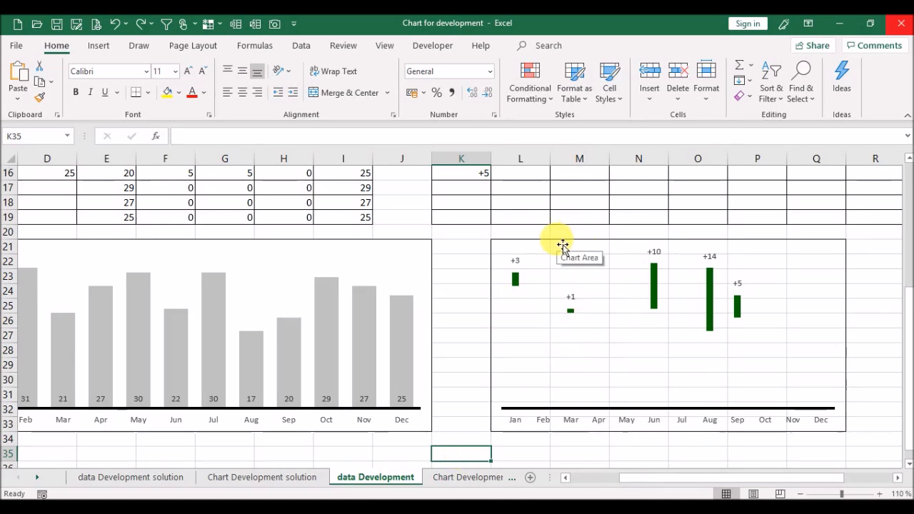
- Duplicate the green positive-variance chart and place the copy below the original, starting at cell L35
click(563, 244)
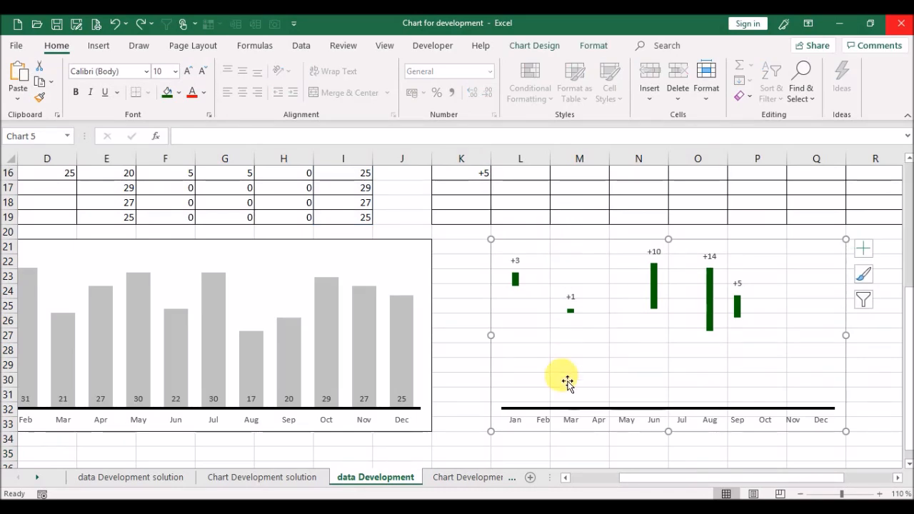
click(530, 462)
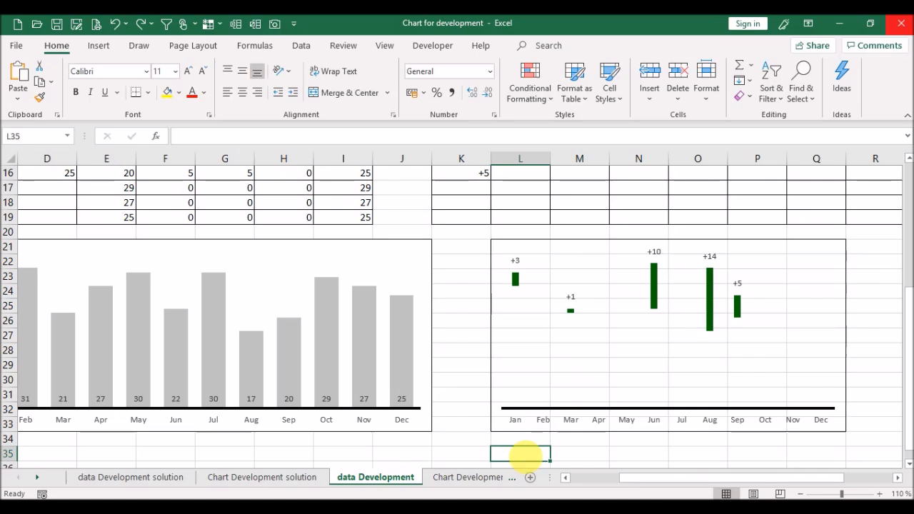
key(ctrl+v)
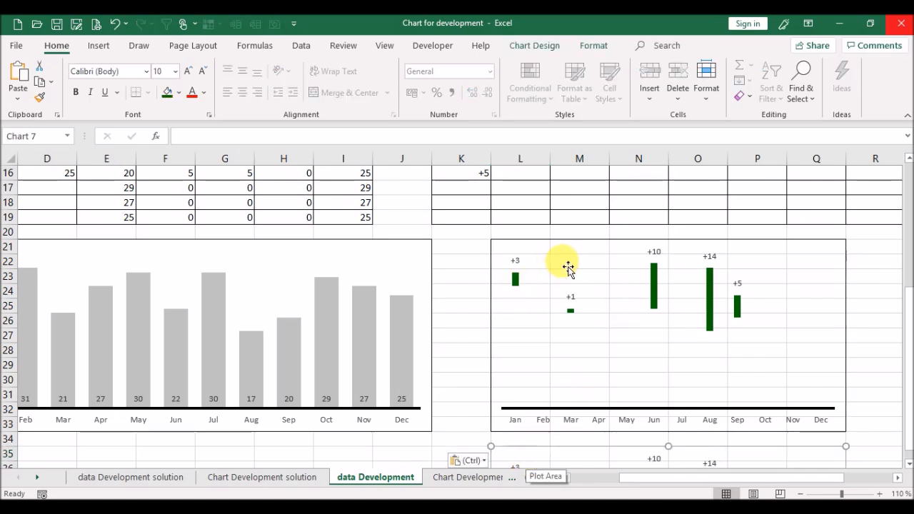
- In the original variance chart's data source, rename the LY series to Actual and set its values to D8:D19
click(569, 270)
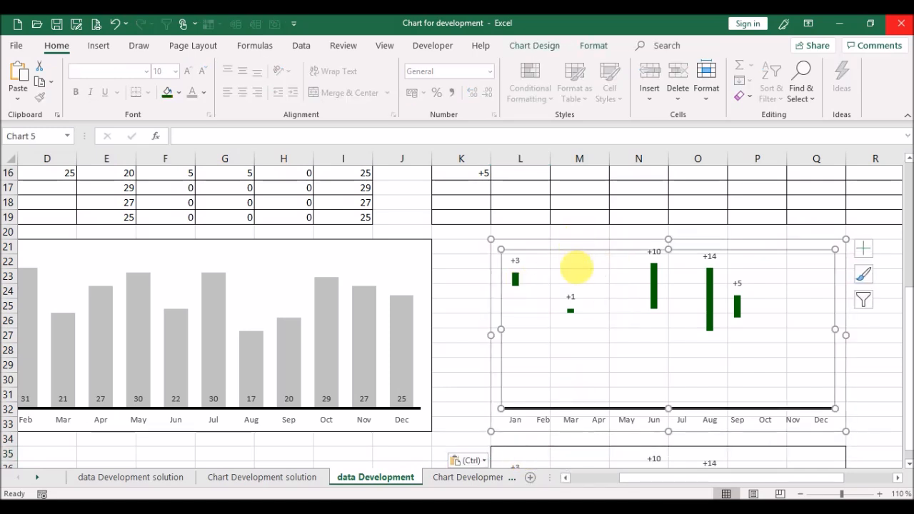
right_click(639, 323)
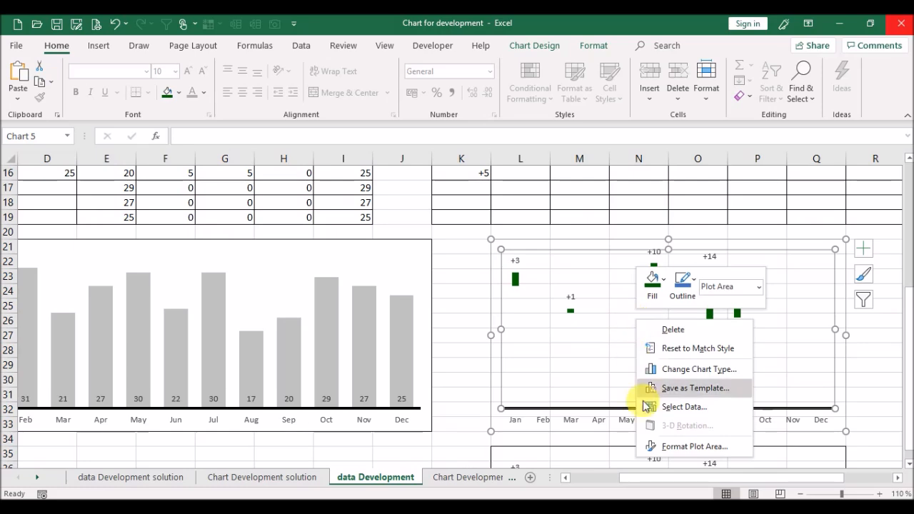
click(670, 409)
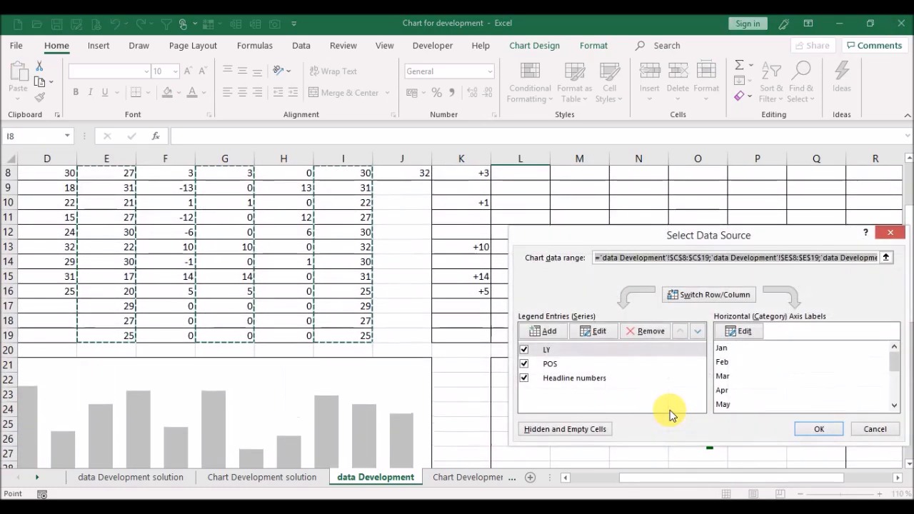
click(559, 350)
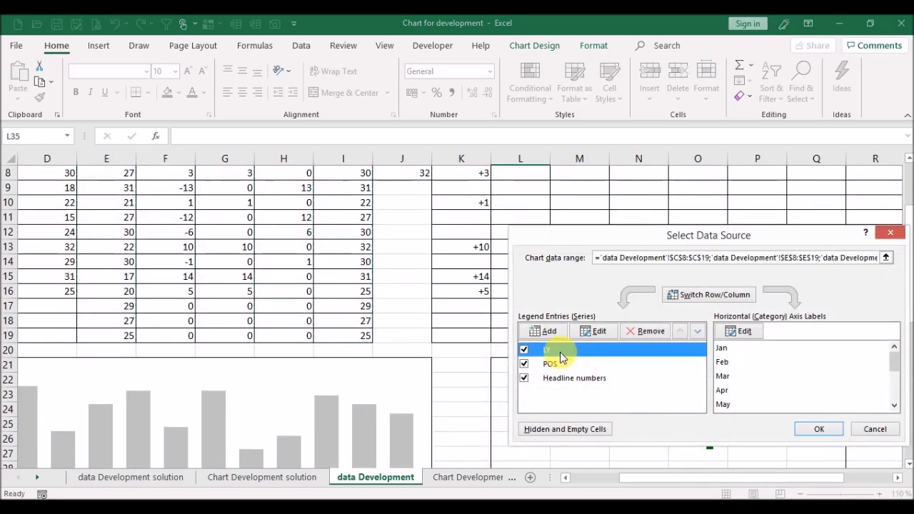
click(598, 331)
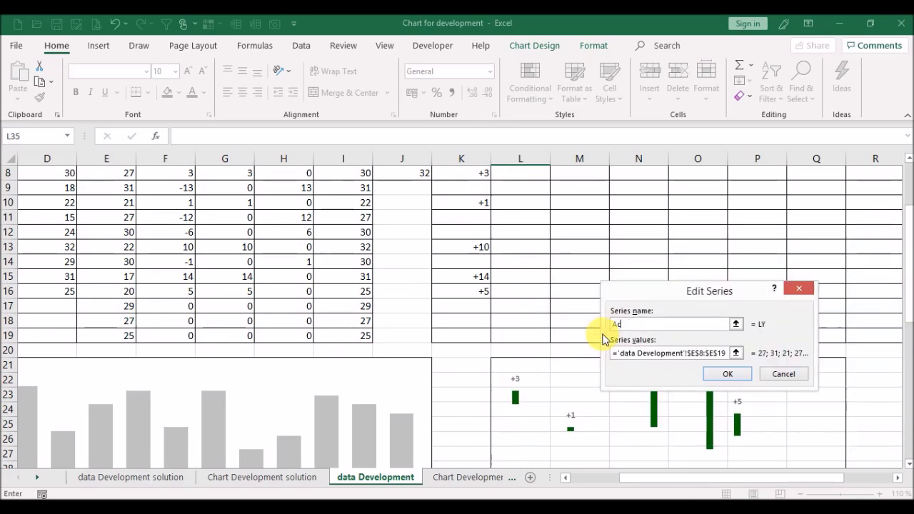
text(Actual)
click(736, 353)
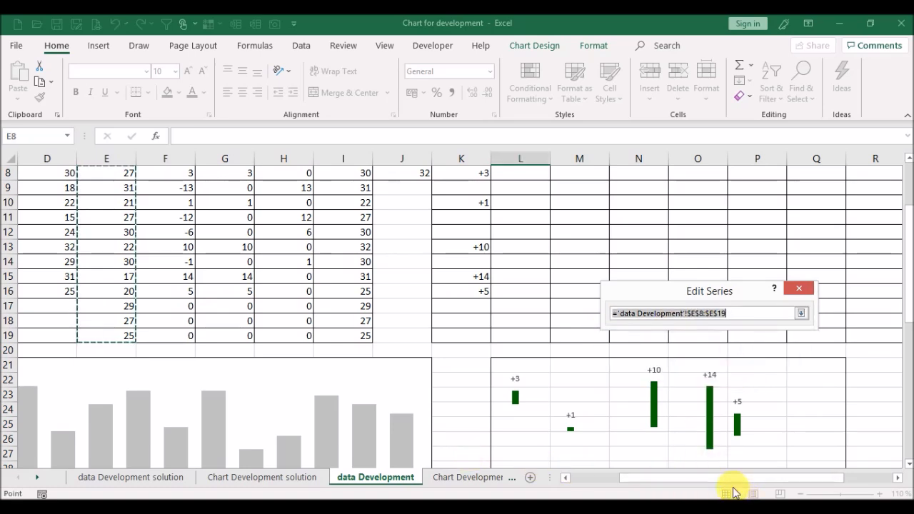
drag(728, 479, 645, 483)
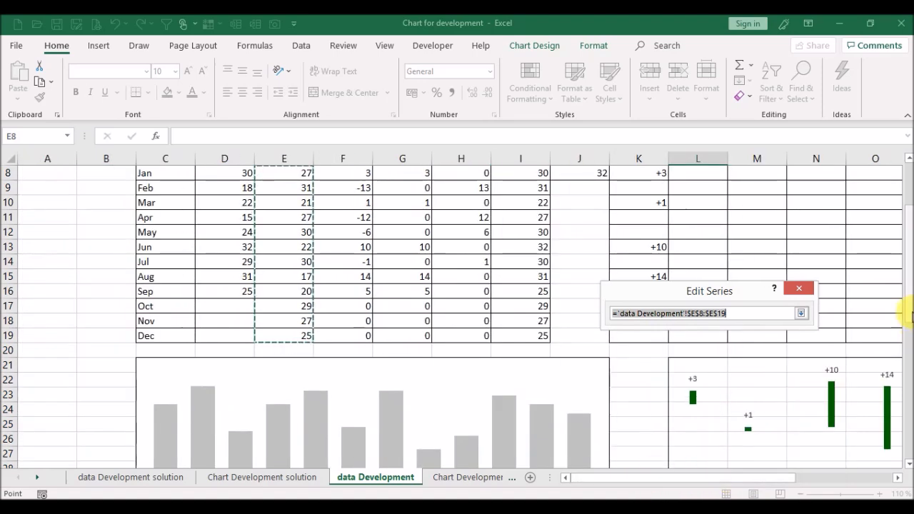
drag(904, 259, 904, 230)
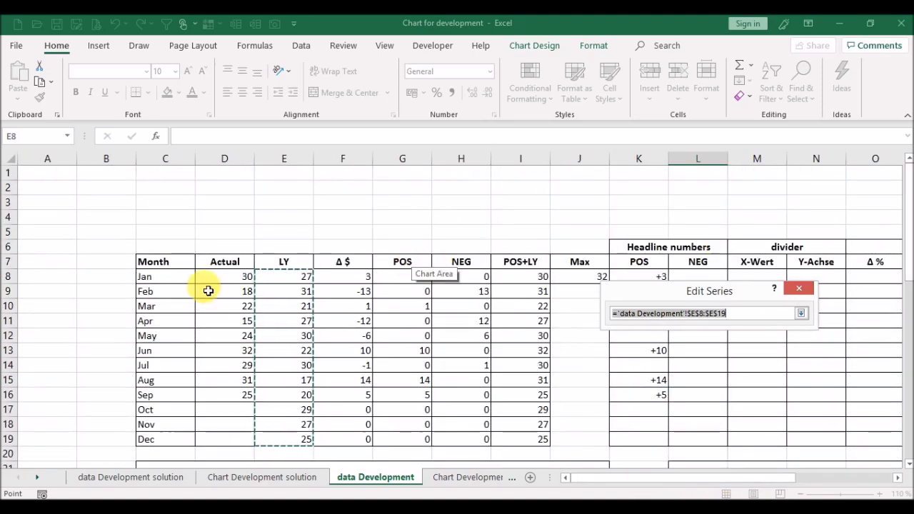
drag(207, 281, 219, 444)
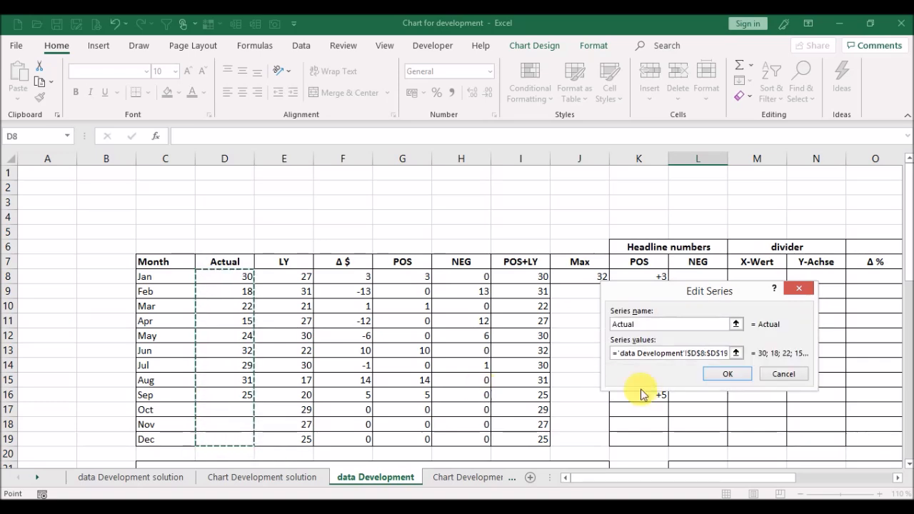
click(727, 374)
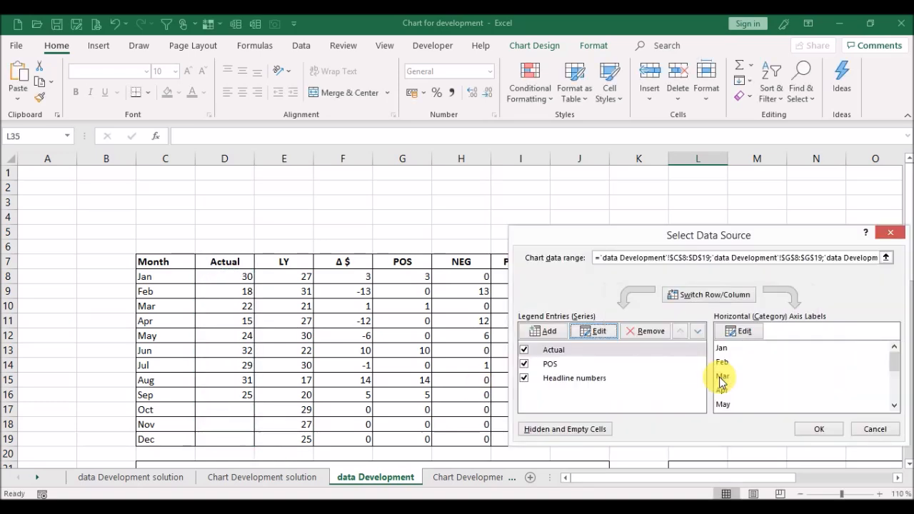
click(816, 429)
- Change the same chart's POS series to the name NEG with values from H8:H19
drag(907, 261, 910, 344)
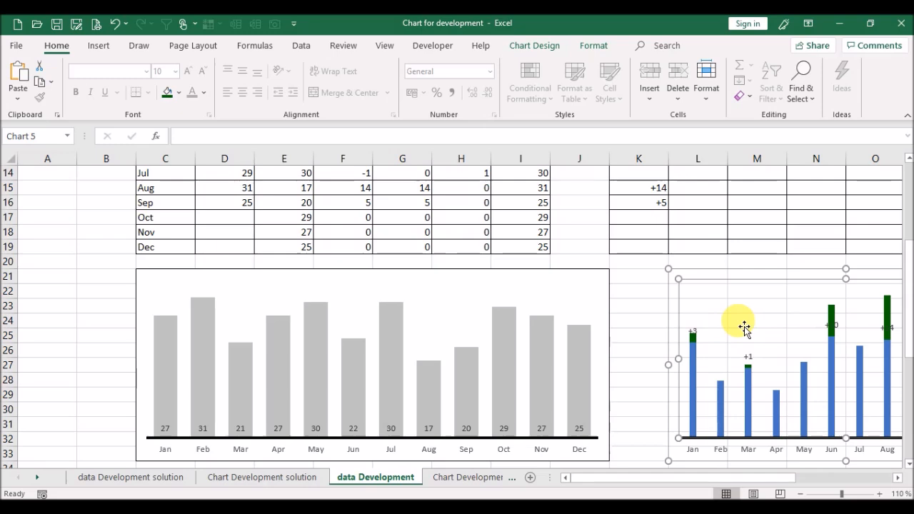
right_click(740, 325)
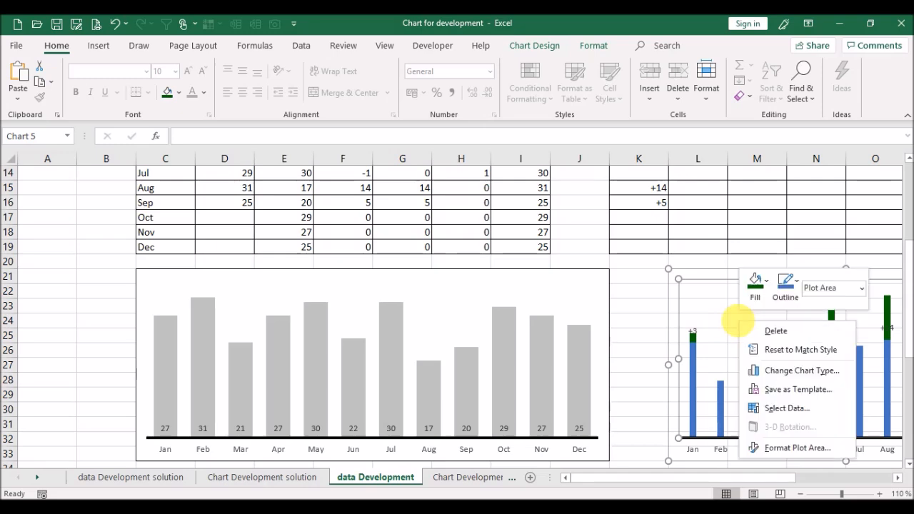
click(789, 409)
click(548, 365)
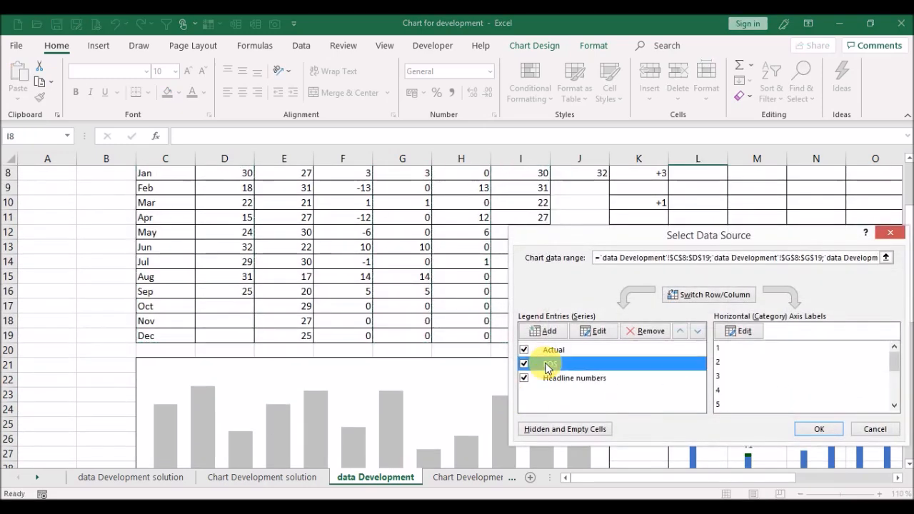
click(597, 331)
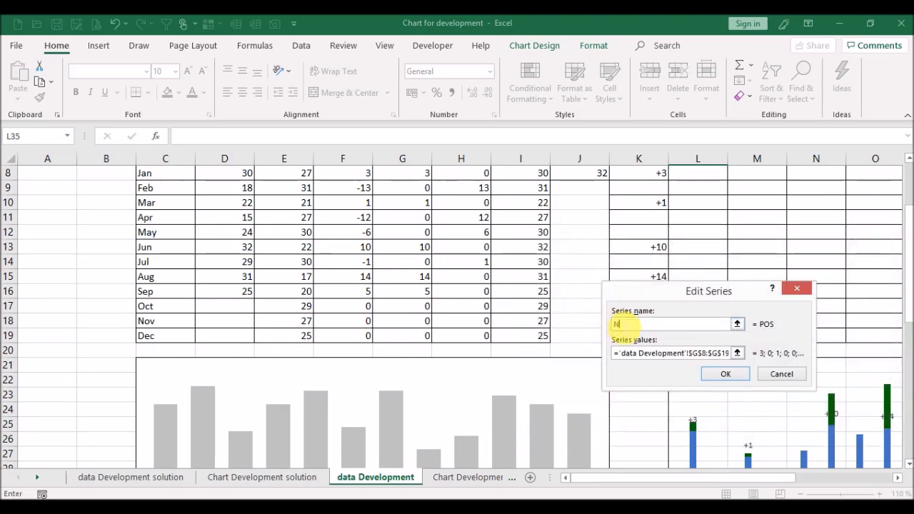
click(738, 353)
scroll(905, 302, up, 2)
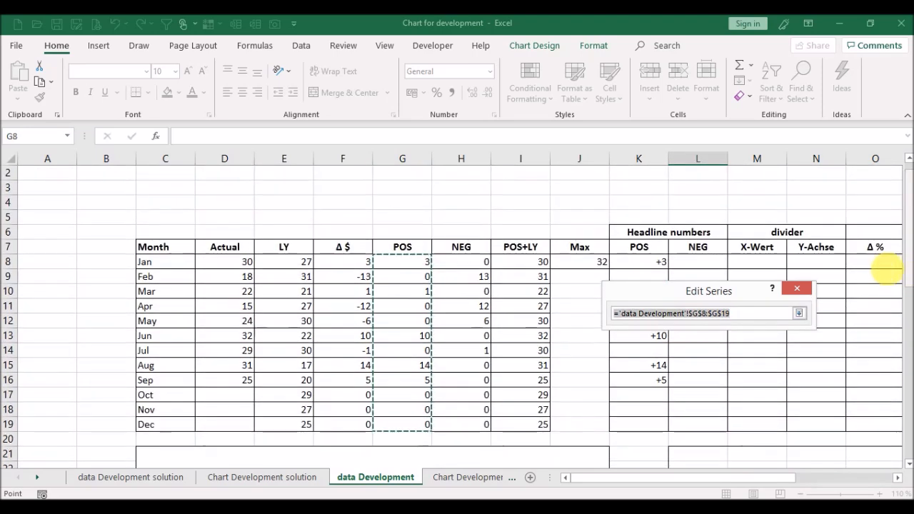
click(462, 269)
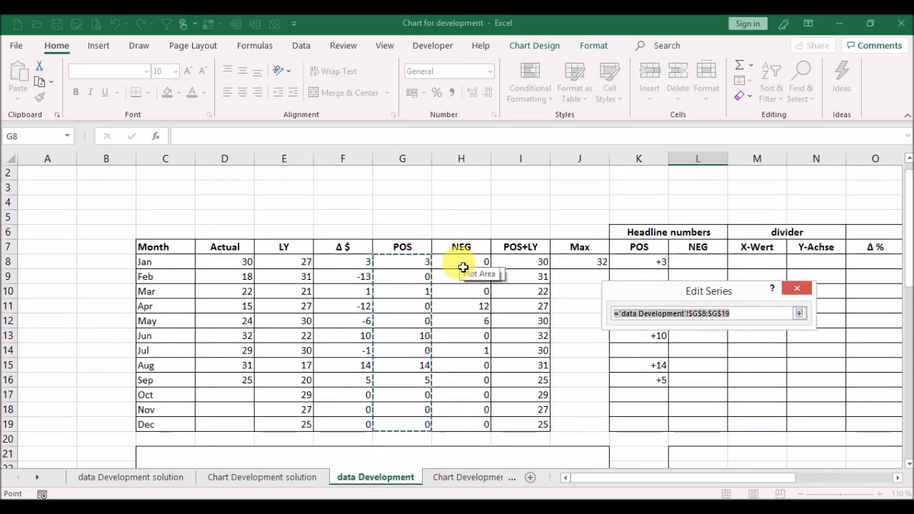
drag(463, 268, 483, 428)
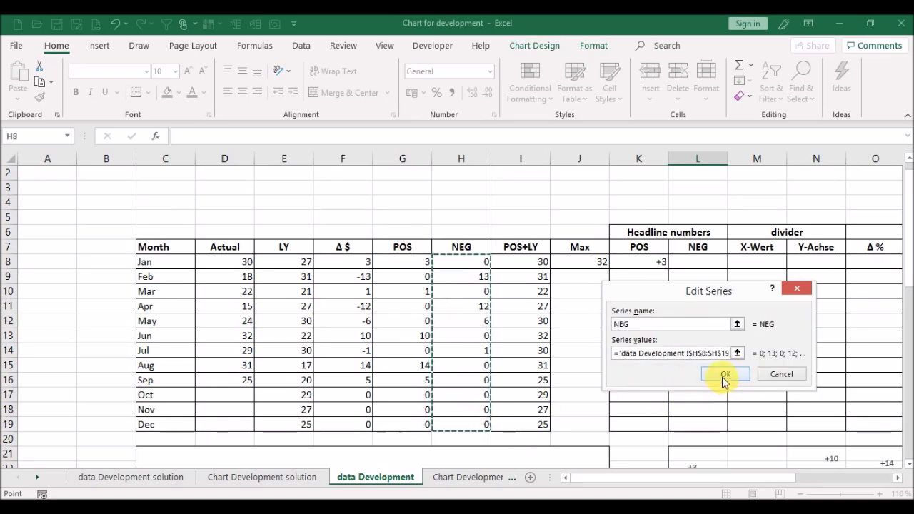
click(725, 380)
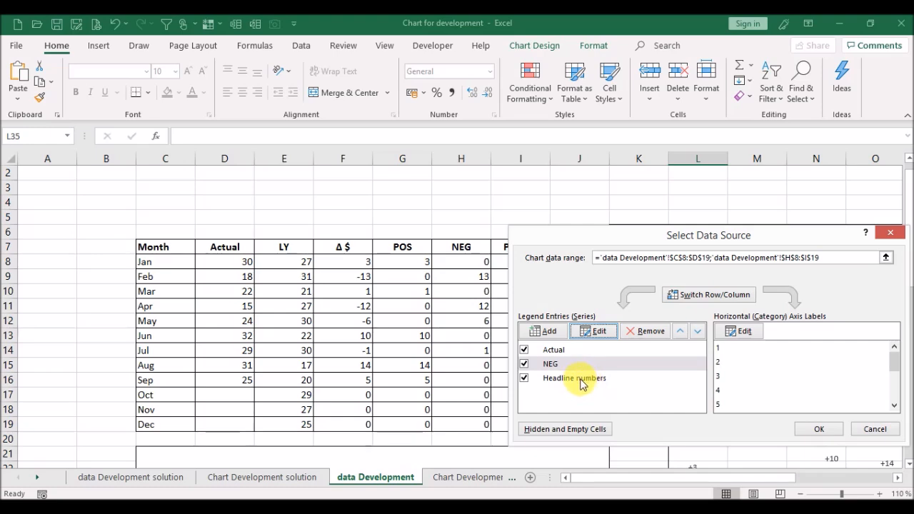
- Set the Y values of the Headline numbers series to the Actual column, D8:D19, and apply the data source changes
click(581, 384)
click(599, 331)
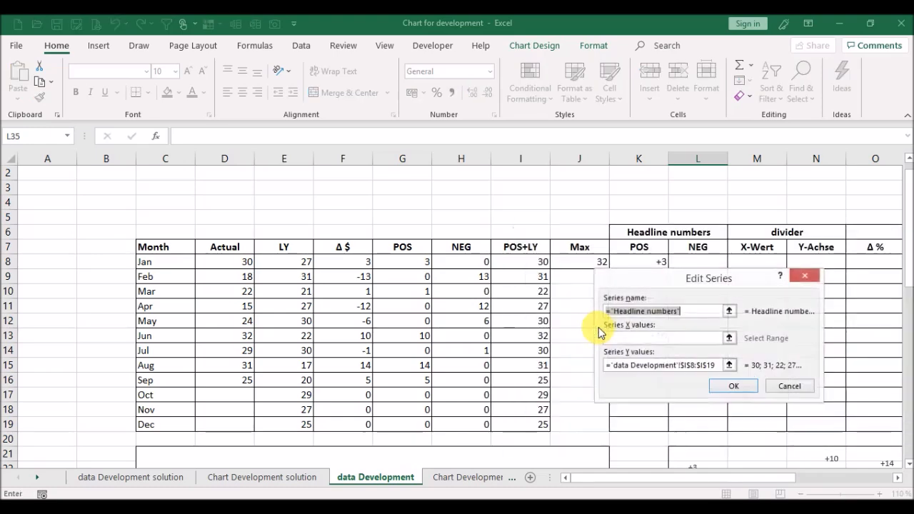
click(729, 365)
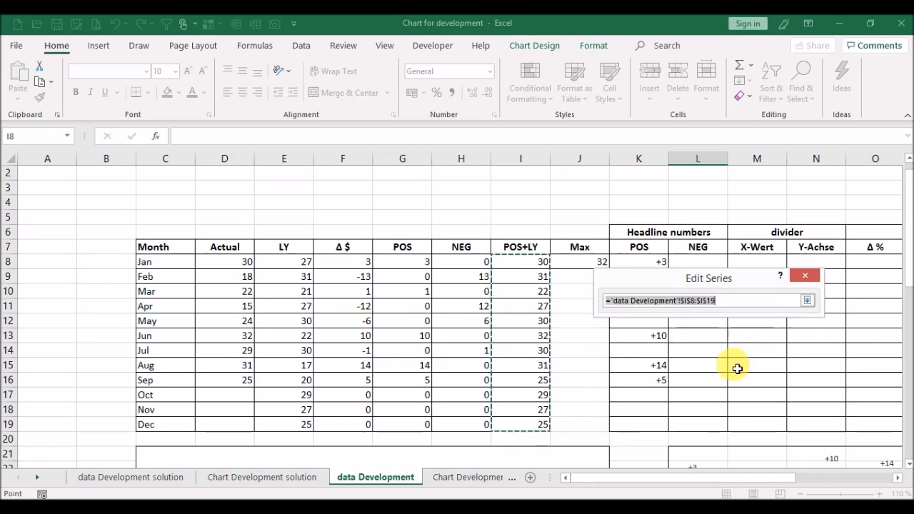
click(207, 268)
drag(206, 271, 219, 428)
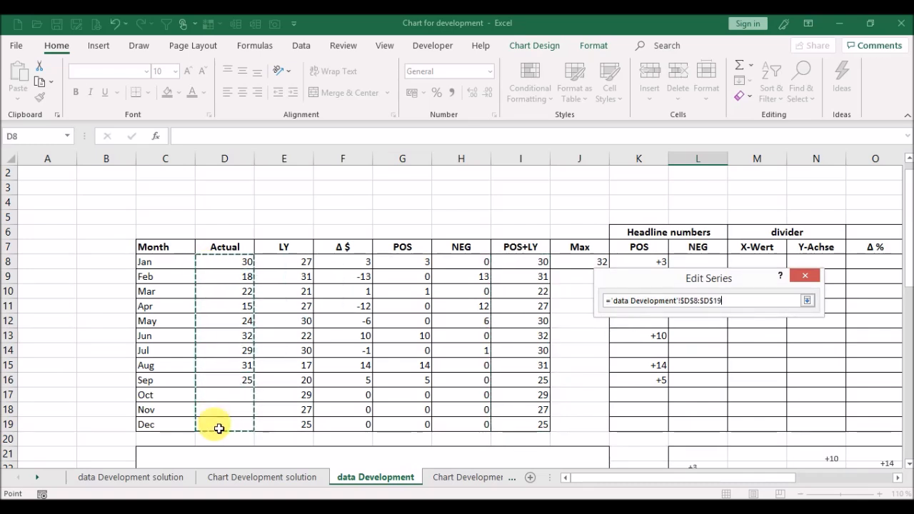
key(Return)
click(736, 389)
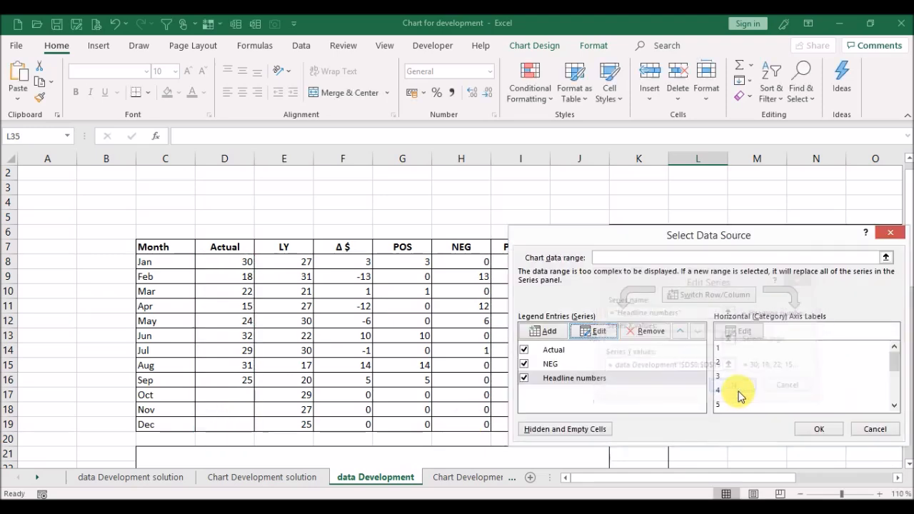
click(820, 429)
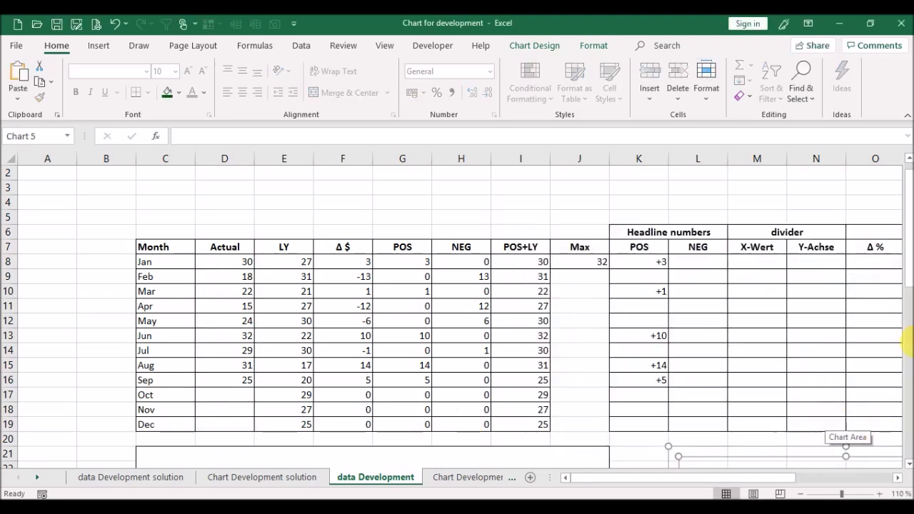
- Remove the fill from the blue Actual columns in the edited variance chart
scroll(907, 254, down, 5)
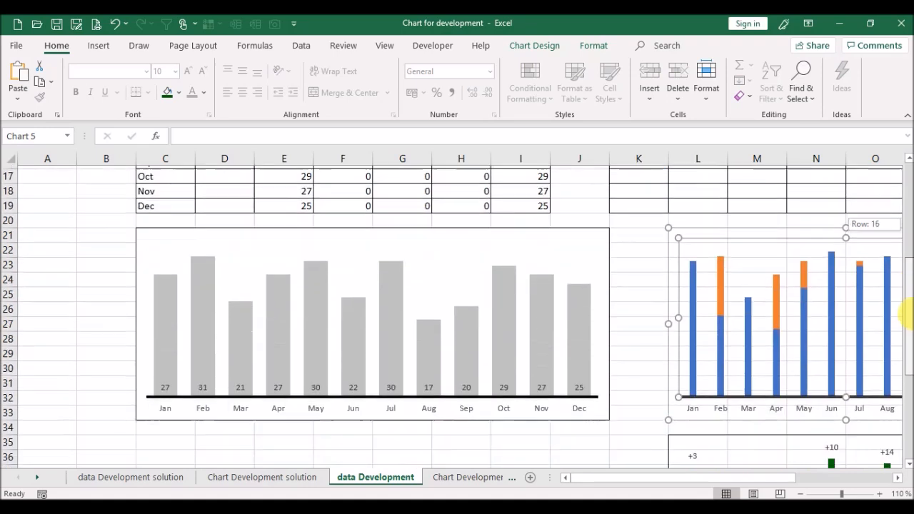
click(693, 291)
drag(908, 323, 906, 286)
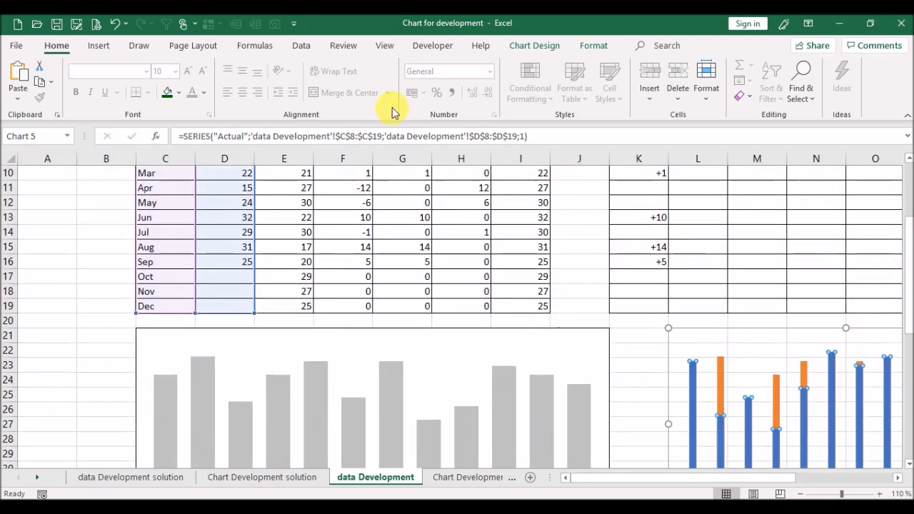
click(179, 94)
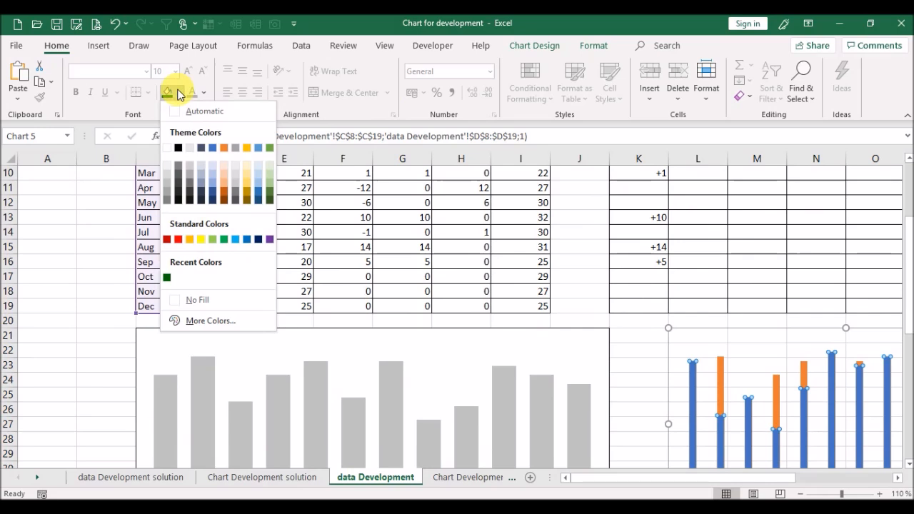
click(202, 301)
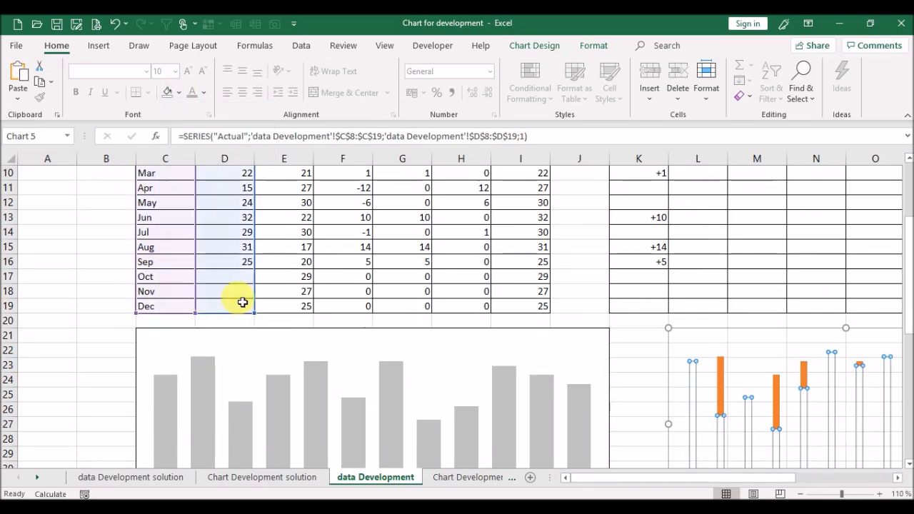
- Fill the NEG series columns with standard red
click(722, 379)
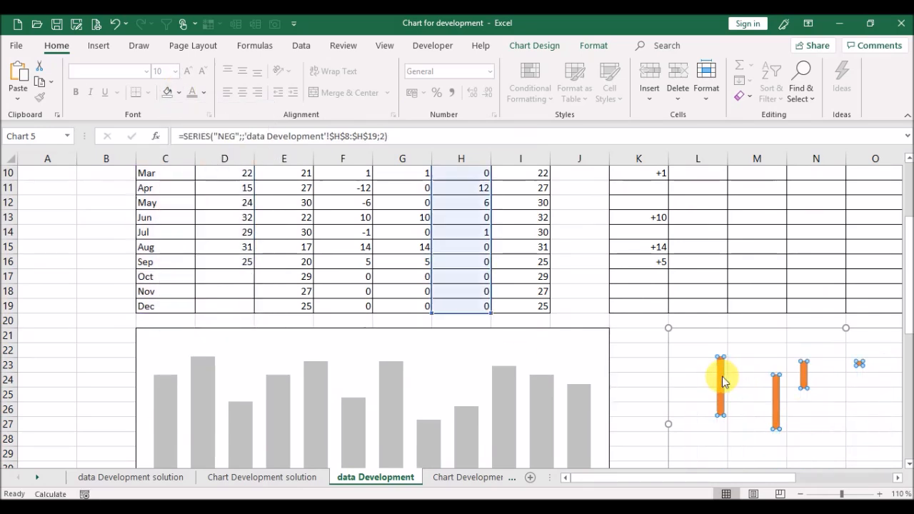
click(182, 93)
click(182, 244)
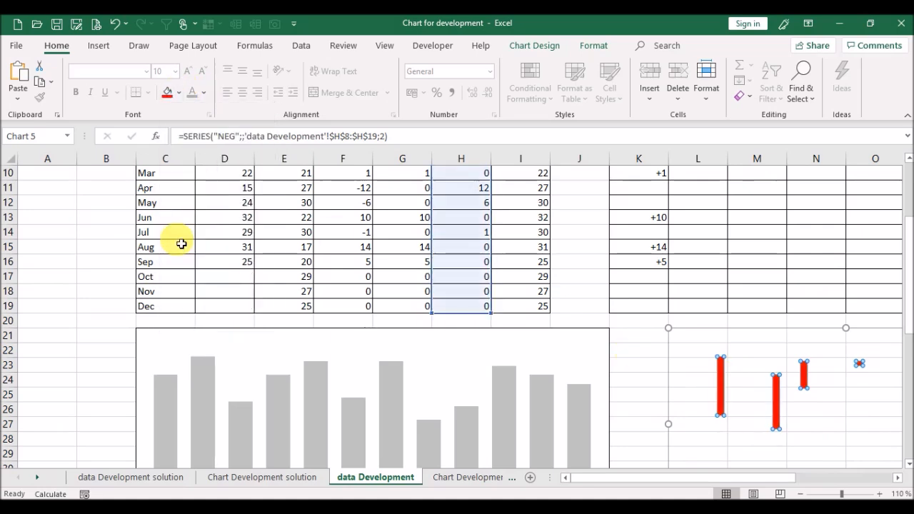
- Add data labels to the Headline numbers series of the negative-variance chart and open their detailed formatting options
mouse_move(911, 287)
mouse_down()
mouse_move(909, 302)
mouse_move(905, 275)
mouse_up()
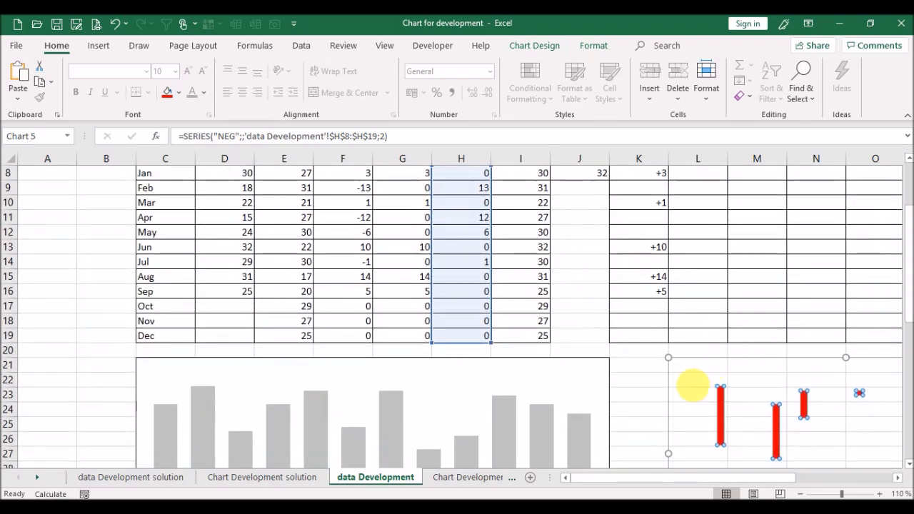
click(691, 388)
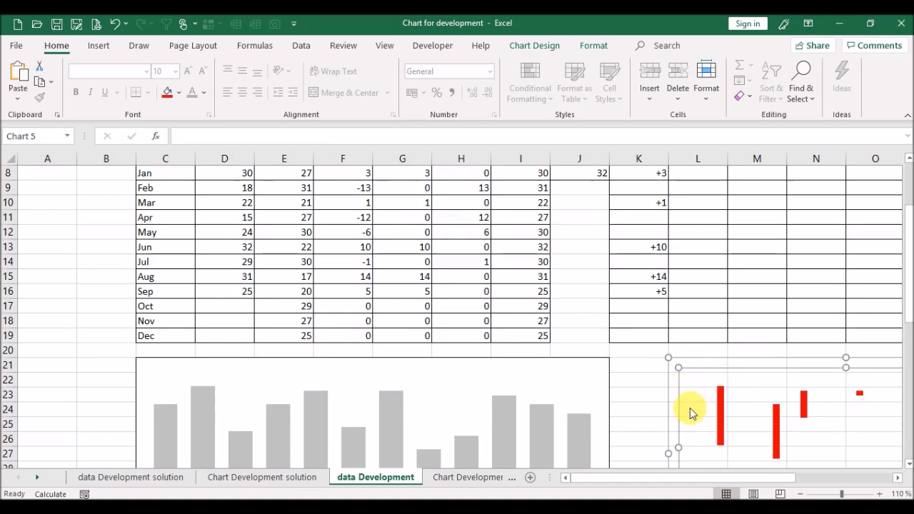
click(693, 413)
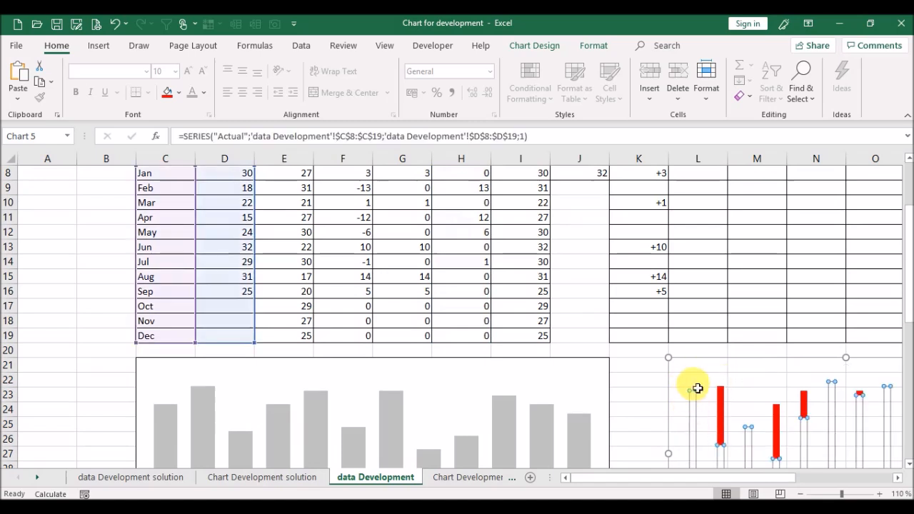
key(Delete)
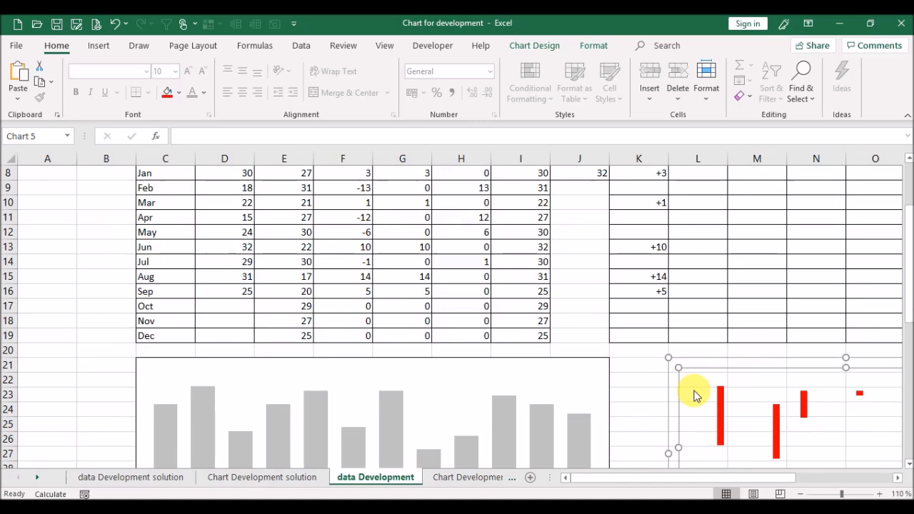
click(697, 396)
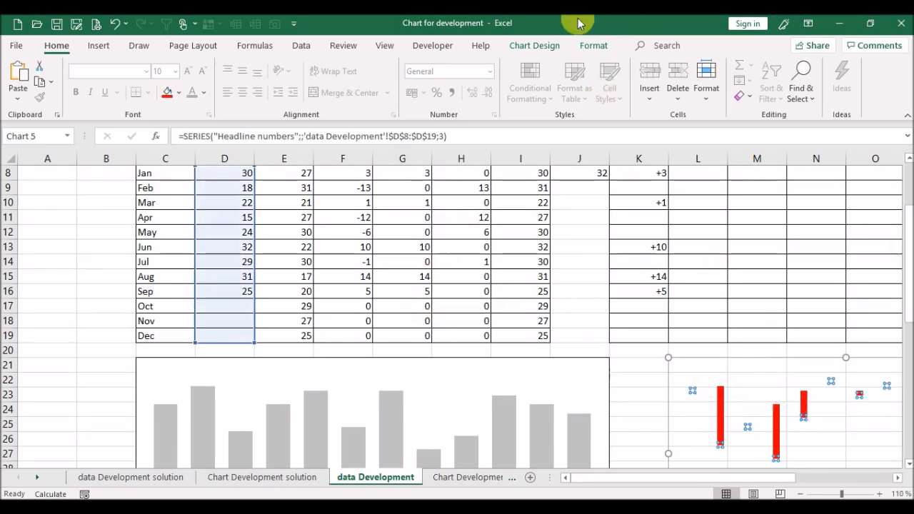
click(547, 51)
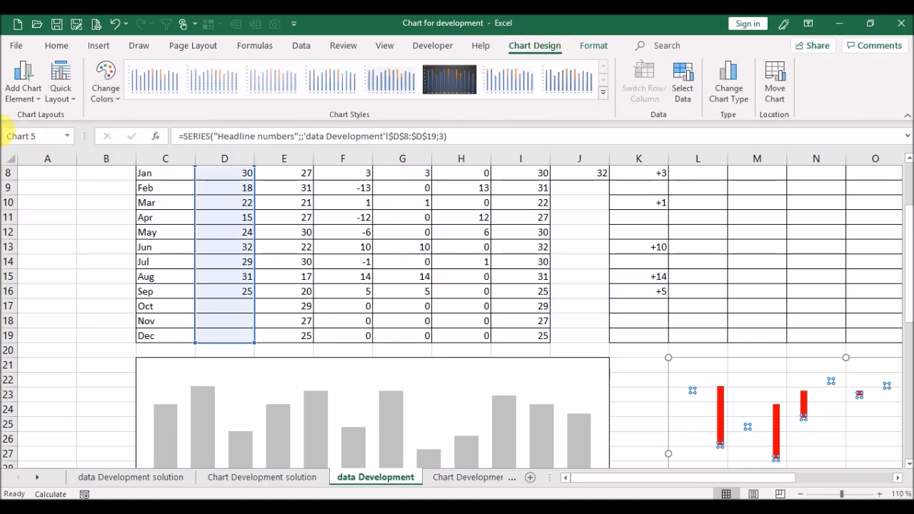
click(31, 100)
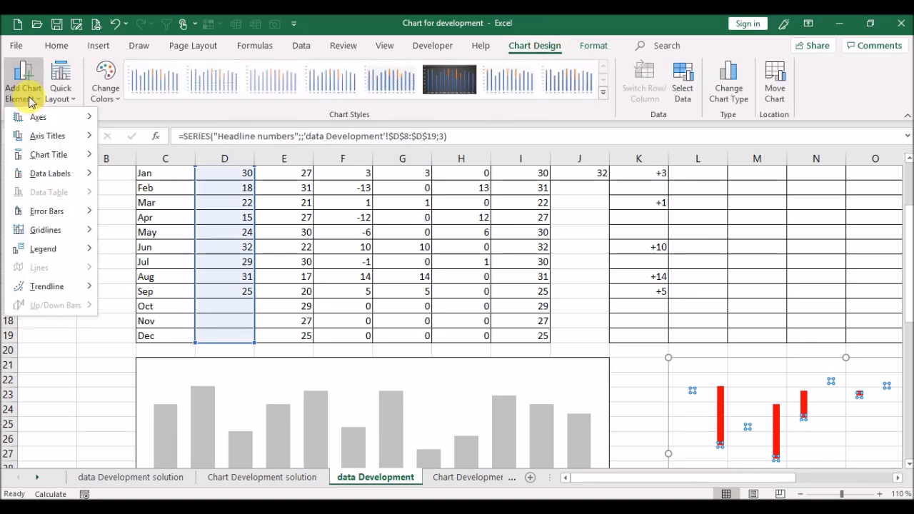
mouse_move(58, 174)
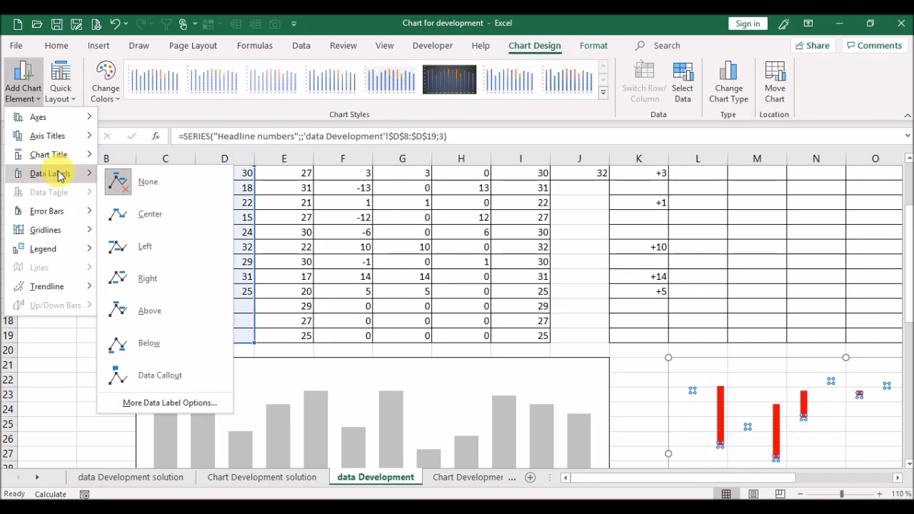
click(144, 409)
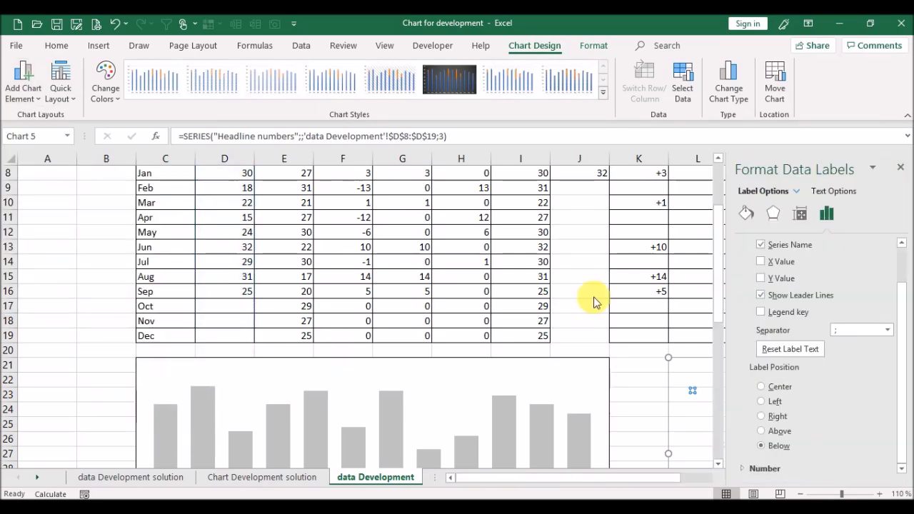
- Show the series name instead of the Y value in the Headline numbers labels and position them below the points
click(773, 245)
click(774, 244)
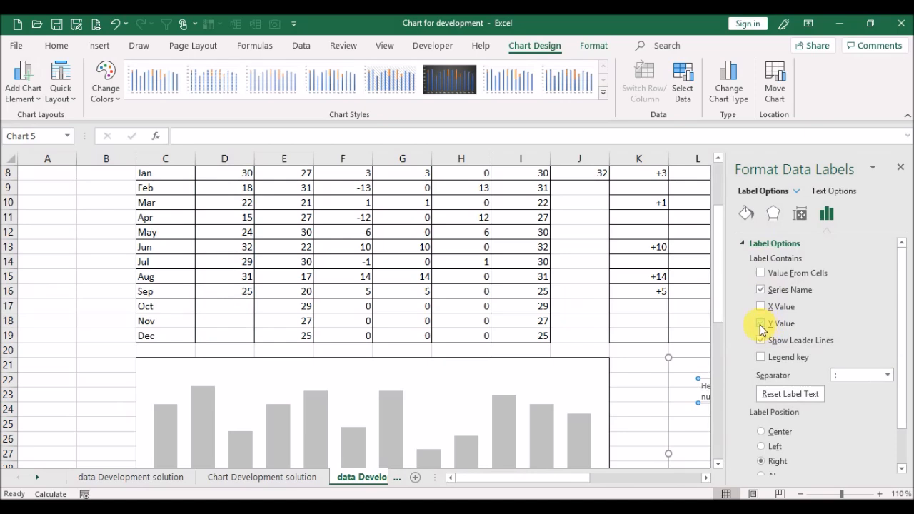
drag(901, 287, 908, 350)
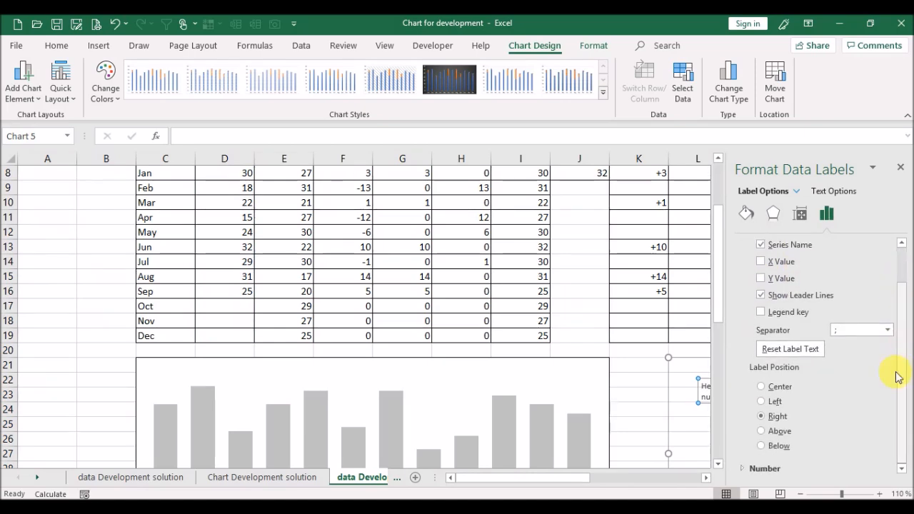
click(775, 445)
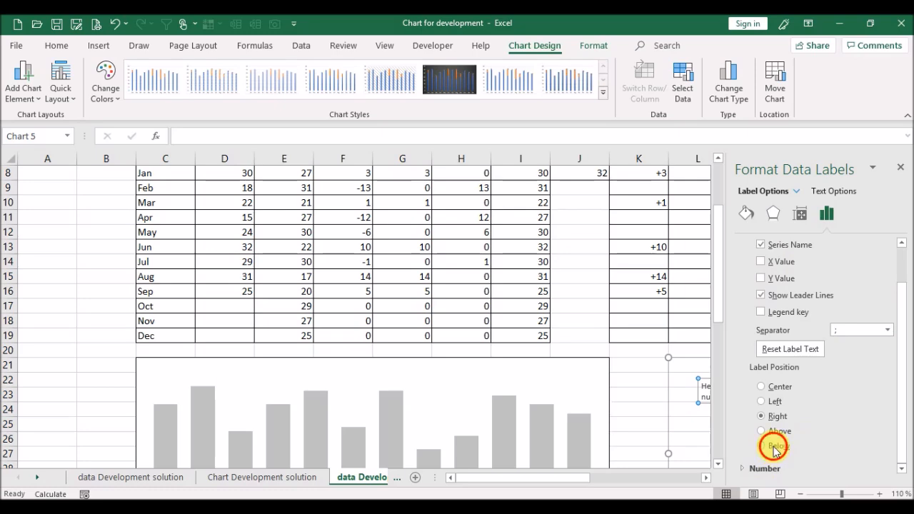
click(902, 169)
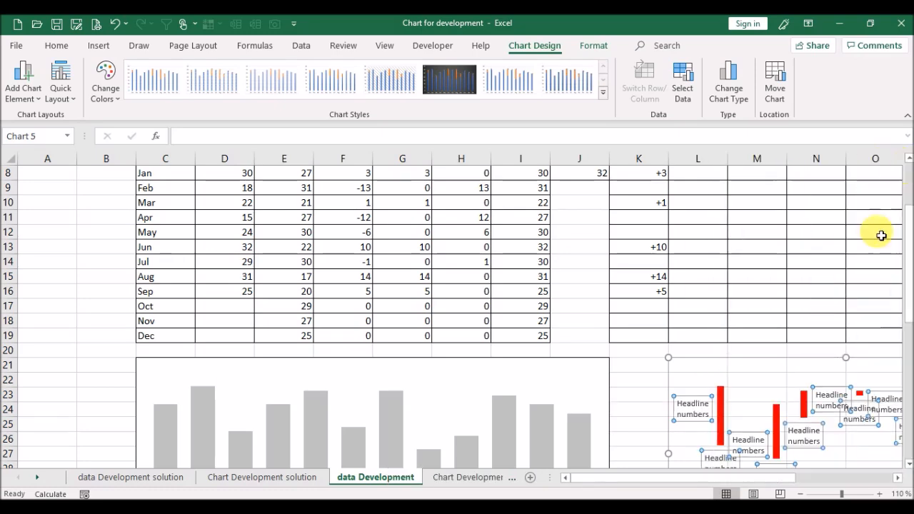
- Enter =IF(H8>0;H8;"") in L8 of the Headline numbers NEG column and fill the formula down to L19
drag(782, 480, 826, 480)
drag(907, 281, 904, 261)
click(516, 239)
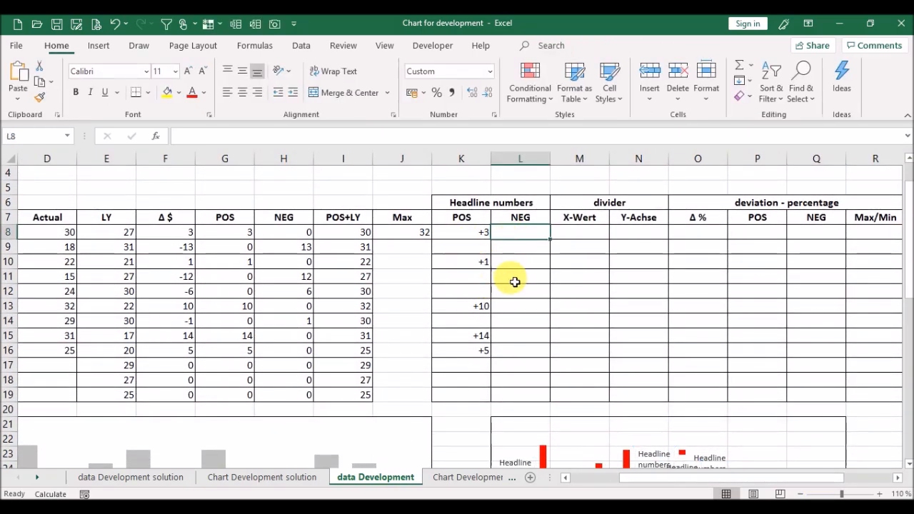
text(=if()
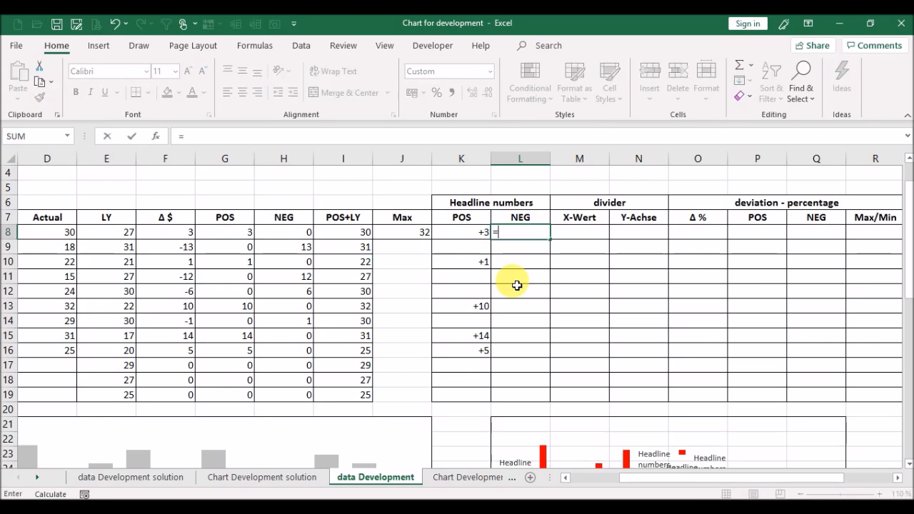
click(286, 239)
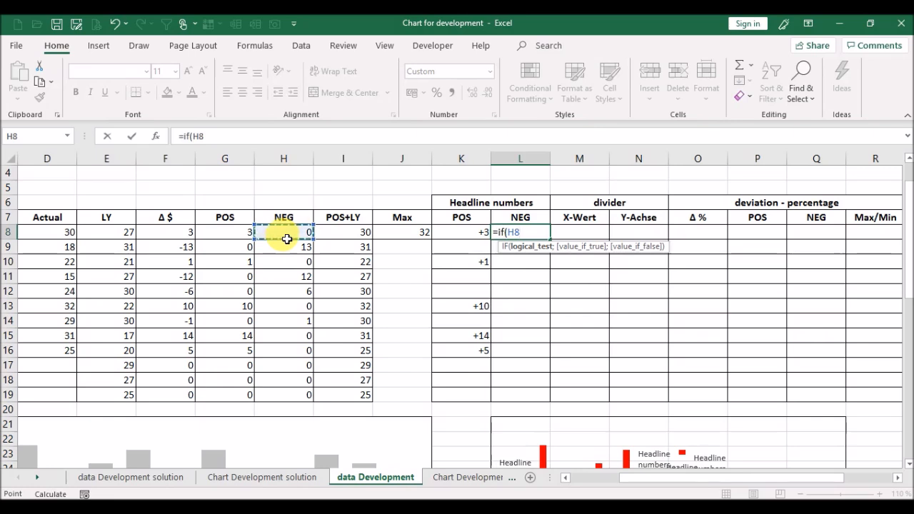
text(>0;)
click(286, 239)
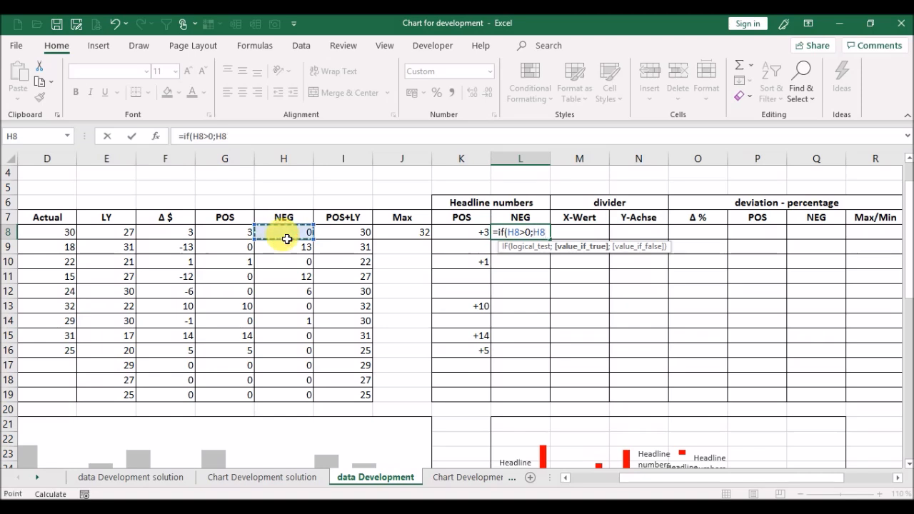
text(;)
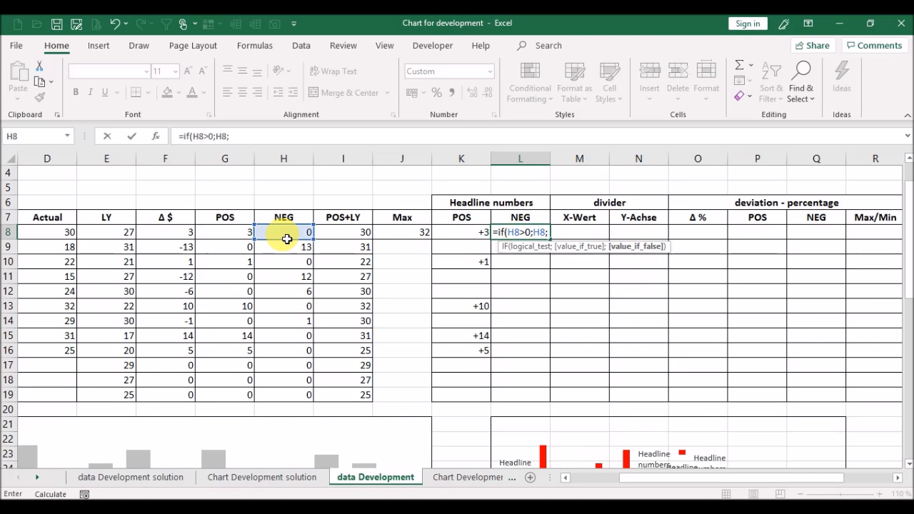
text(""))
key(Return)
key(Up)
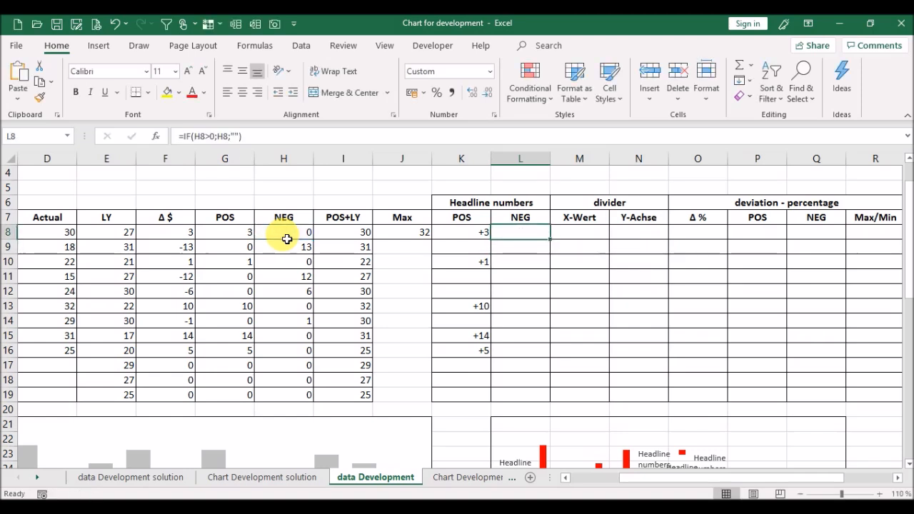
double_click(557, 245)
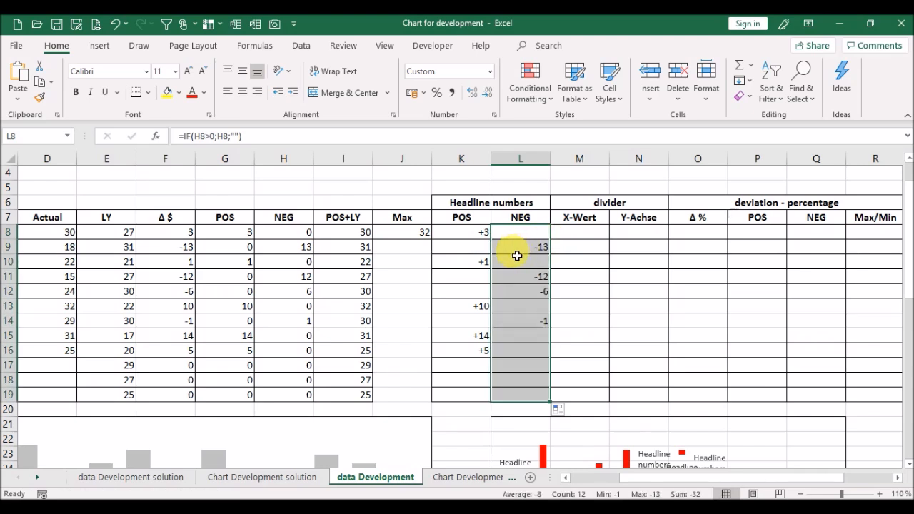
- Check the custom number format of the Headline numbers NEG cells L8:L19 and the formula in L9
right_click(536, 292)
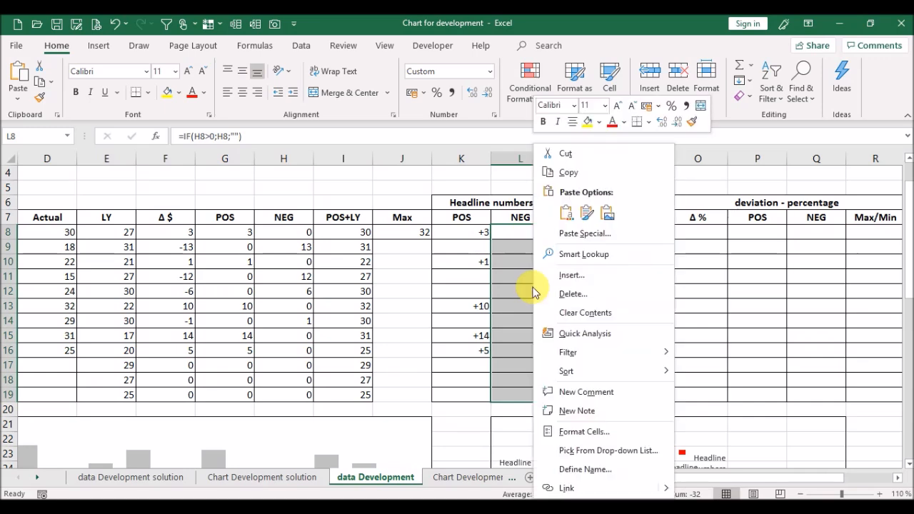
click(583, 432)
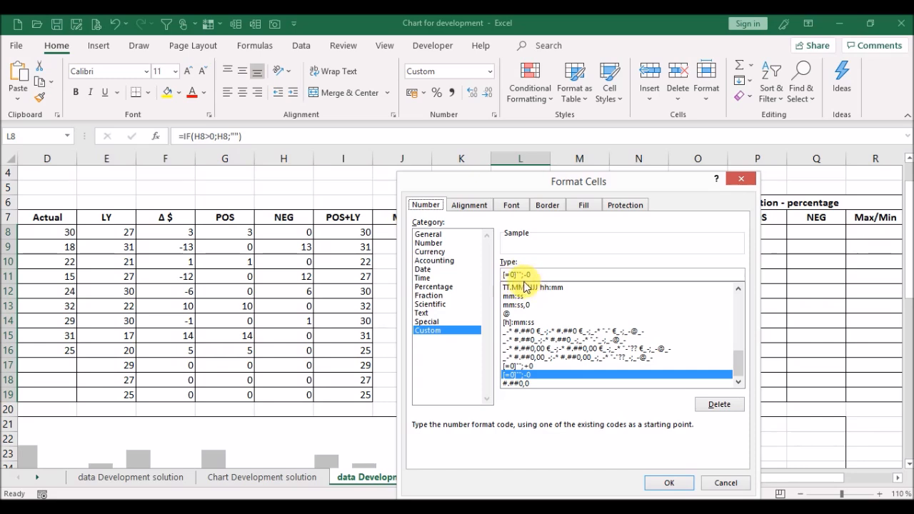
click(664, 484)
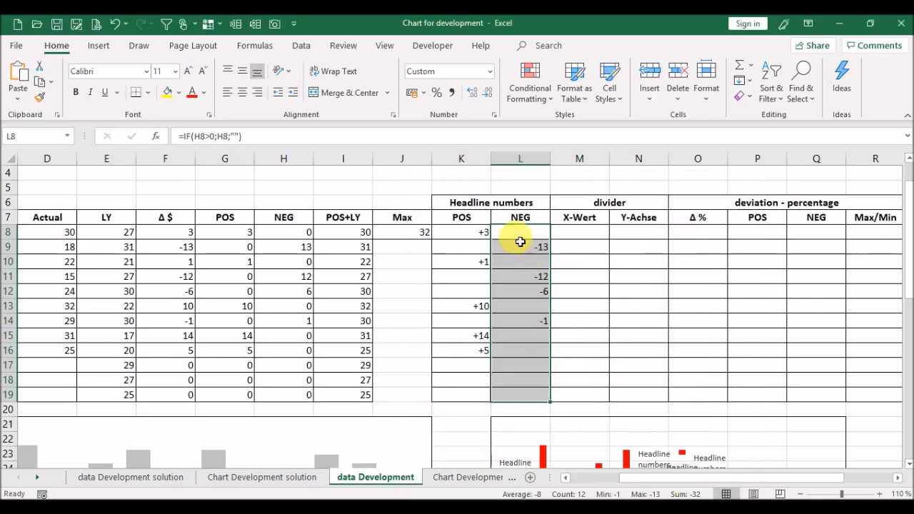
click(515, 249)
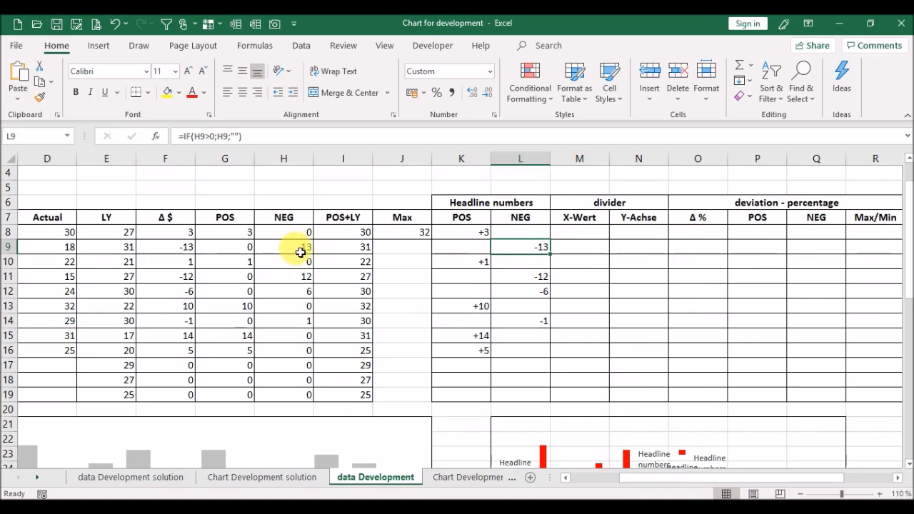
- Link the January Headline numbers label in the negative-variance chart to cell L8
drag(908, 246, 904, 284)
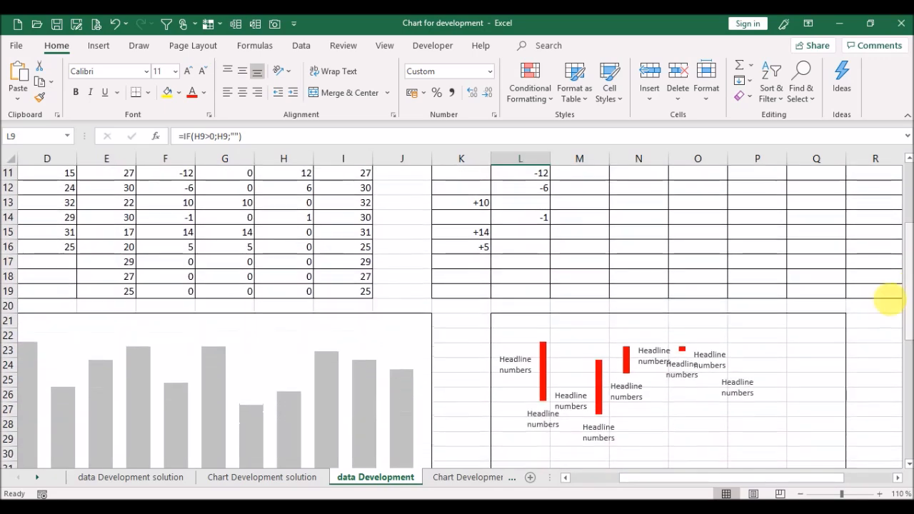
click(520, 383)
click(519, 384)
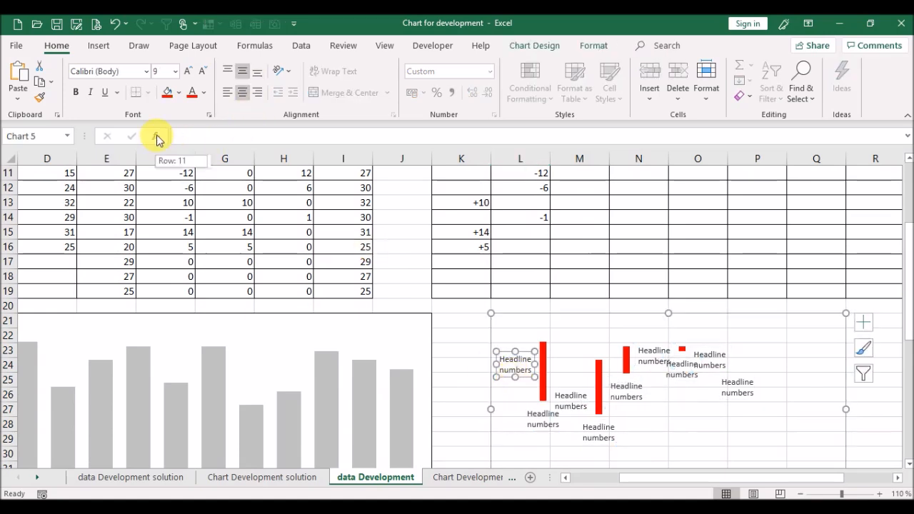
click(223, 139)
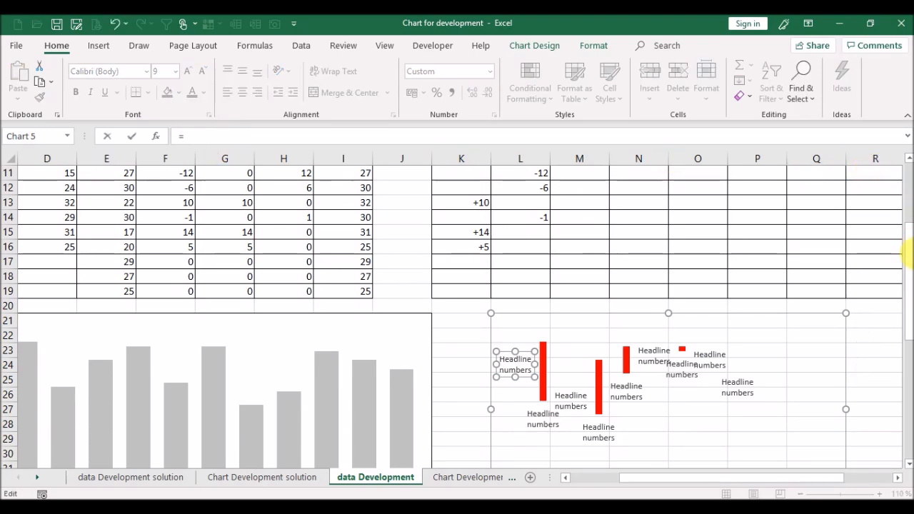
scroll(904, 255, up, 3)
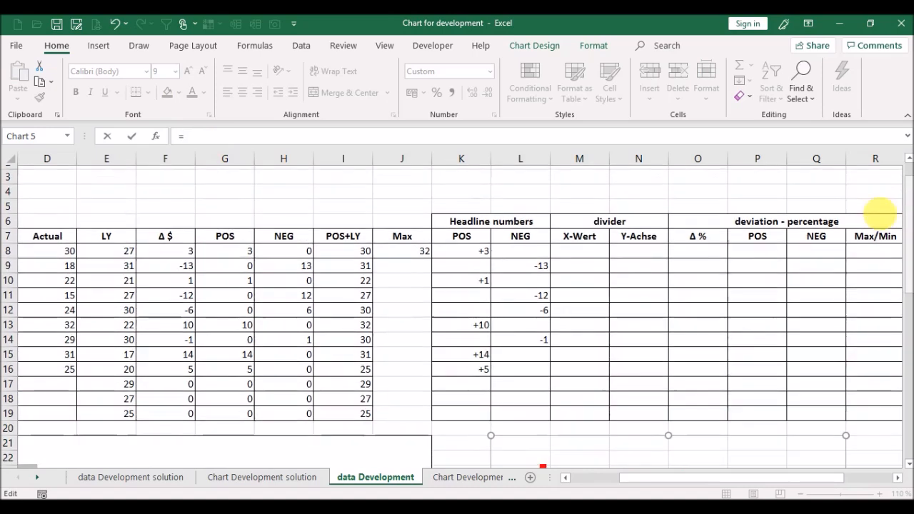
click(527, 248)
key(Return)
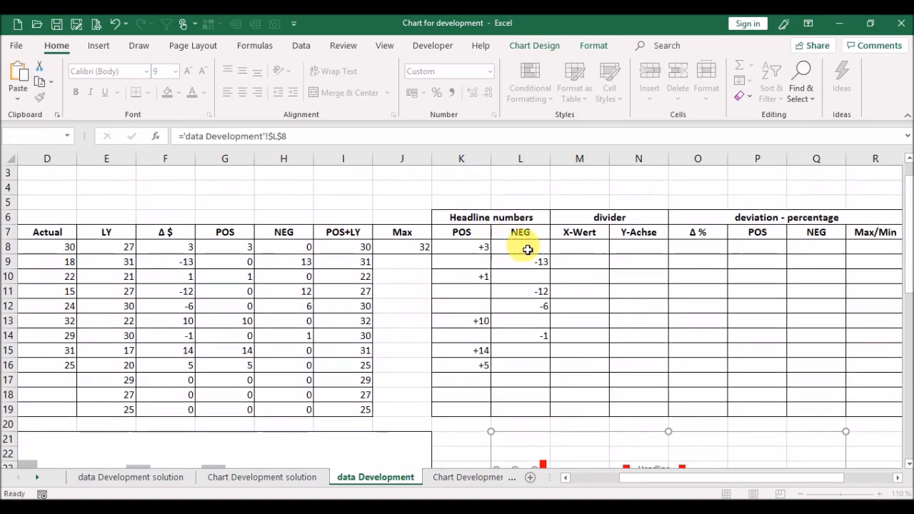
- Link the February Headline numbers label in the negative-variance chart to cell L9
drag(908, 259, 906, 289)
click(543, 433)
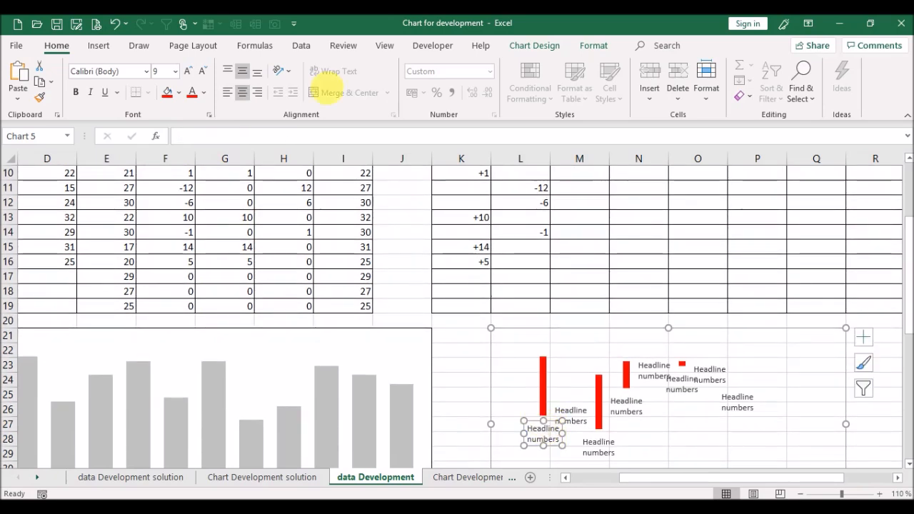
click(314, 141)
text(=)
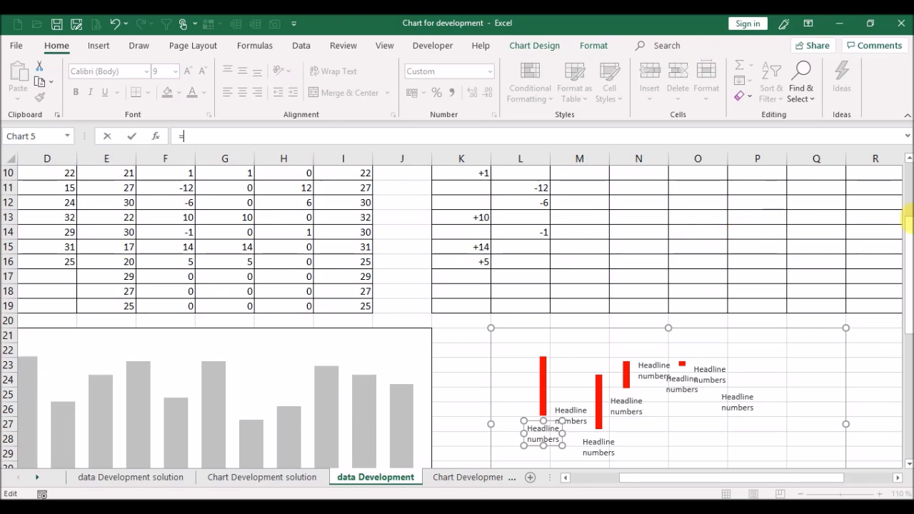
drag(909, 268, 909, 243)
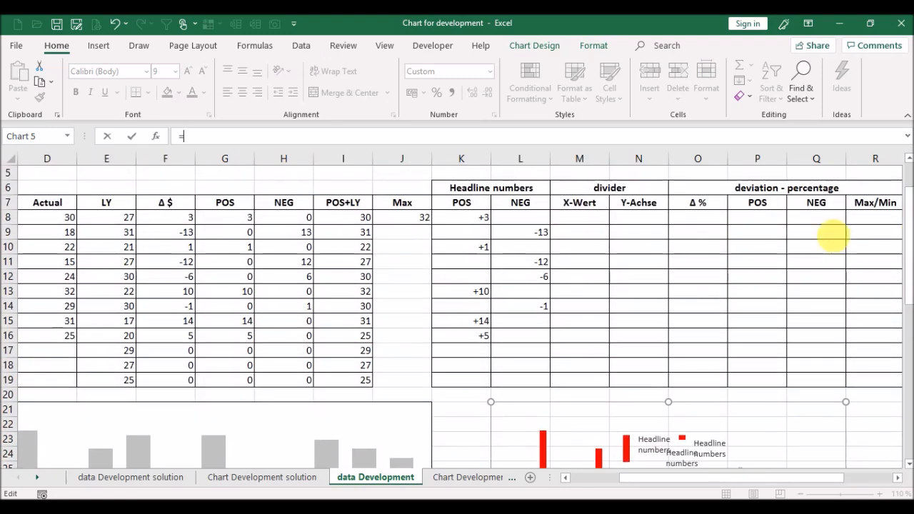
click(522, 238)
key(Return)
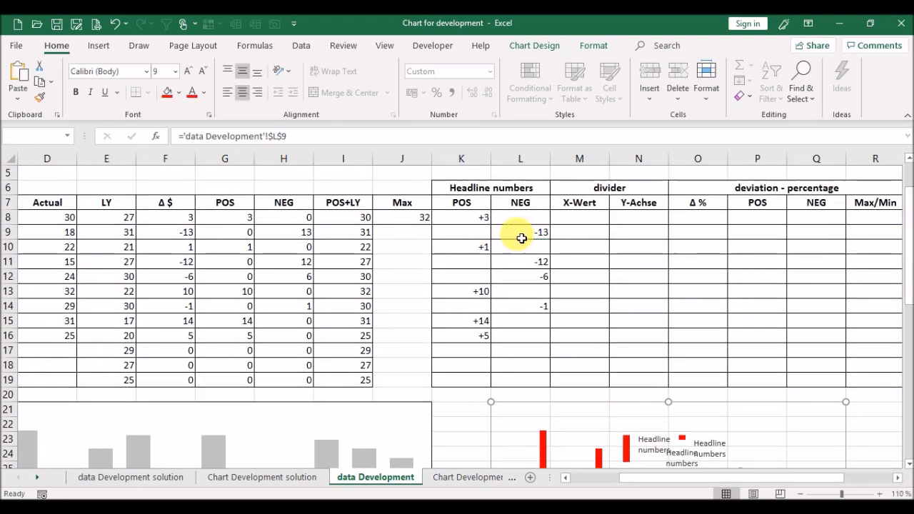
- Link the March Headline numbers label in the negative-variance chart to cell L10
drag(911, 218, 911, 258)
click(587, 397)
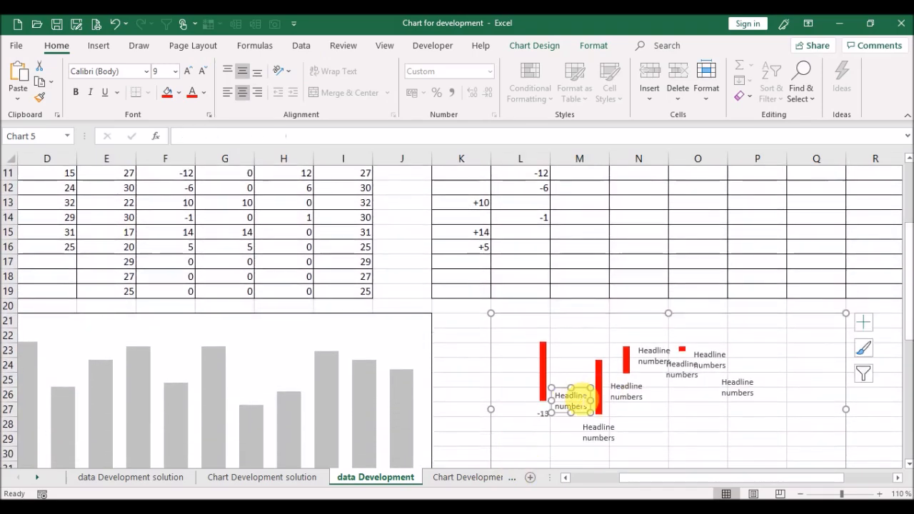
click(362, 136)
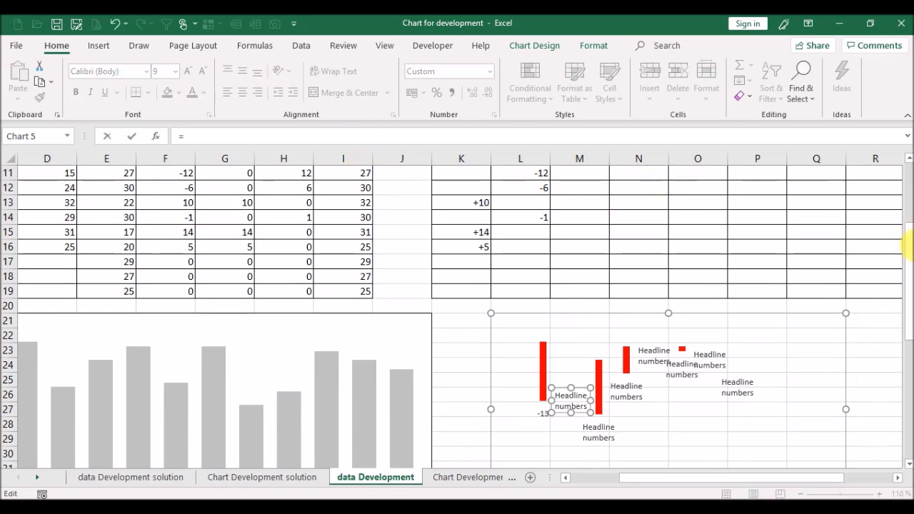
drag(910, 261, 903, 239)
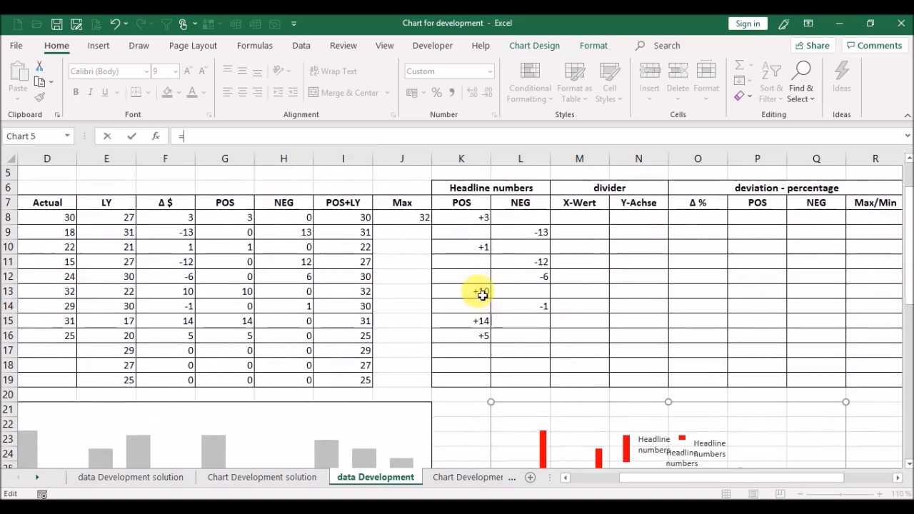
click(527, 250)
key(Return)
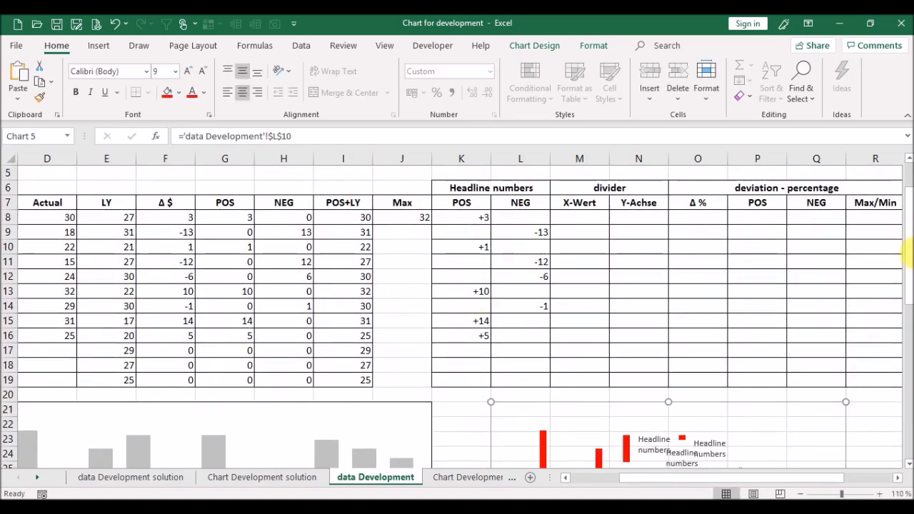
- Link the April Headline numbers label in the negative-variance chart to cell L11
drag(909, 247, 909, 259)
click(599, 447)
click(290, 136)
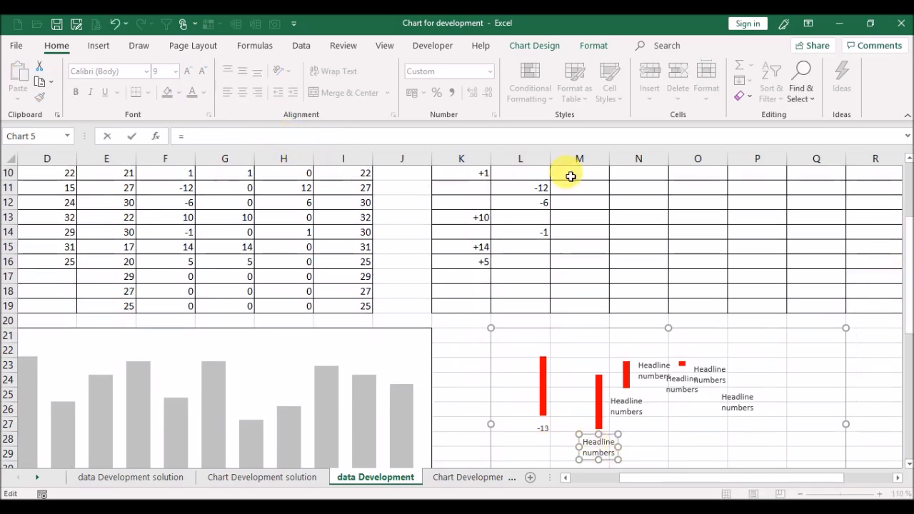
click(505, 194)
key(Return)
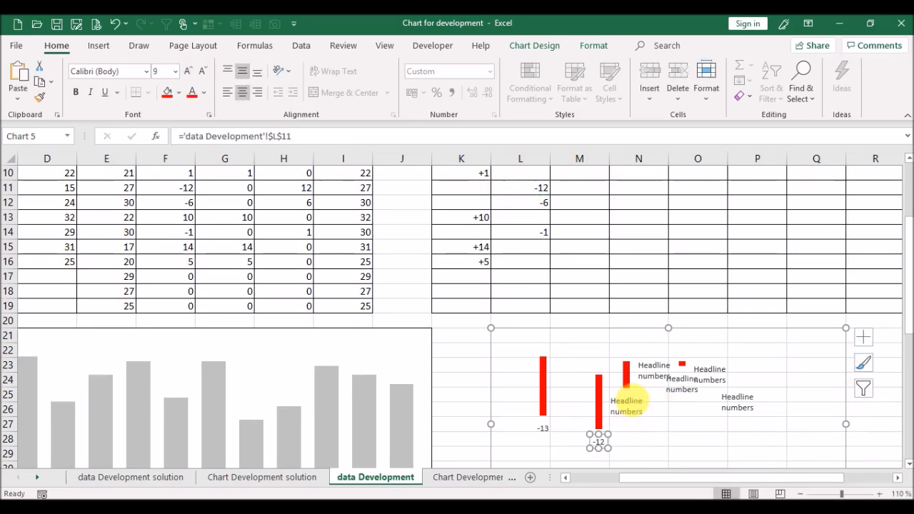
- Link the May Headline numbers label in the negative-variance chart to cell L12
click(627, 404)
click(451, 137)
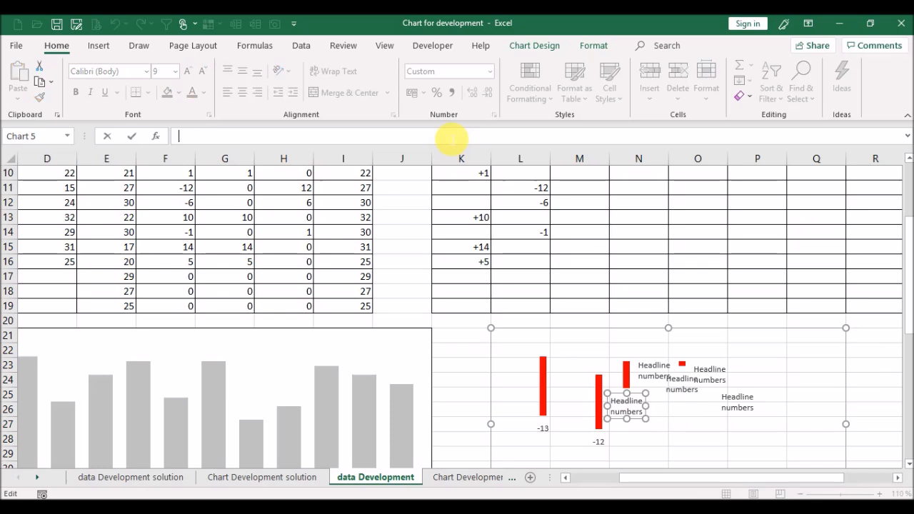
text(=)
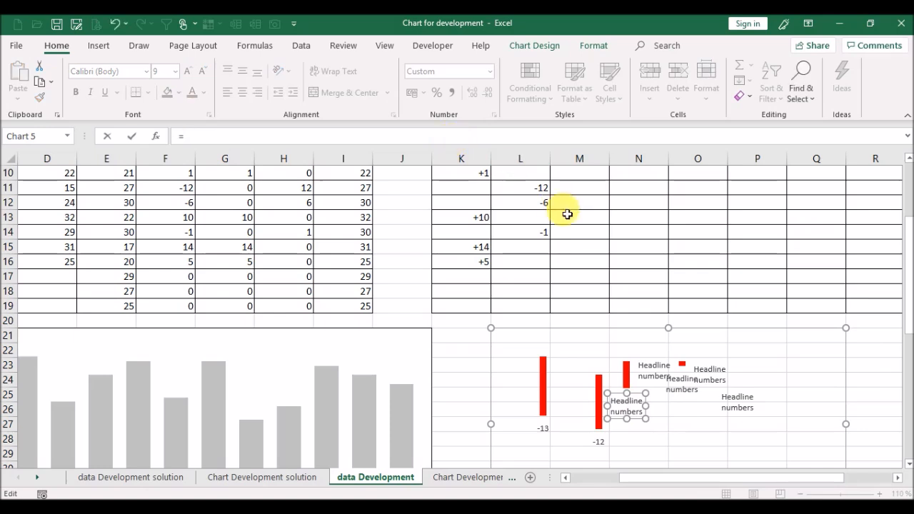
click(528, 204)
key(Return)
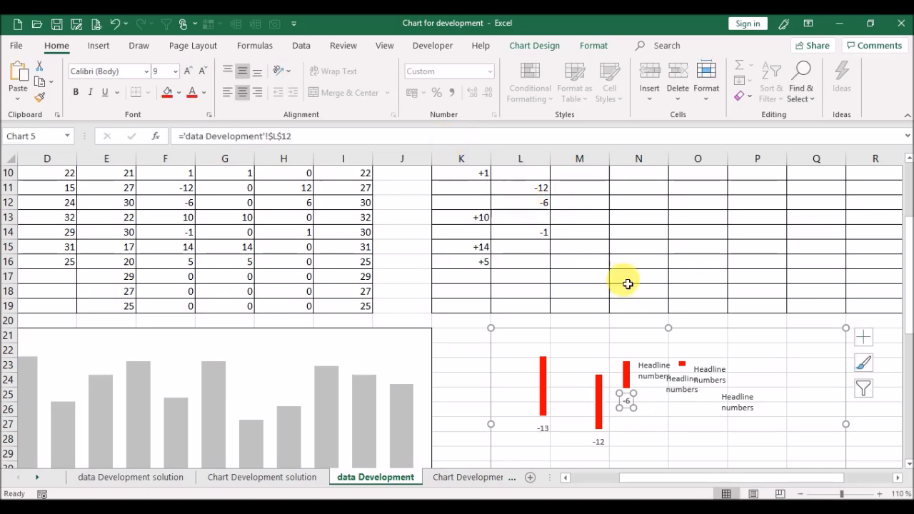
- Link the June Headline numbers label in the negative-variance chart to cell L13
click(662, 369)
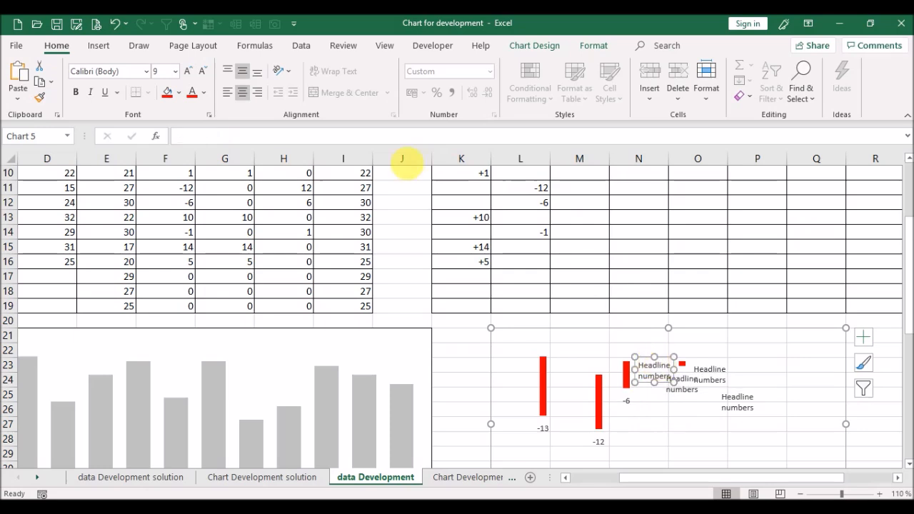
click(364, 136)
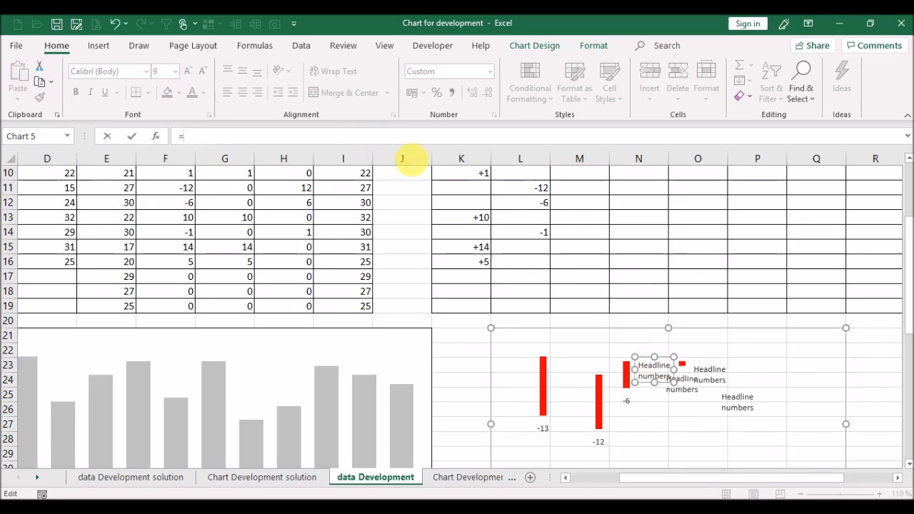
click(528, 223)
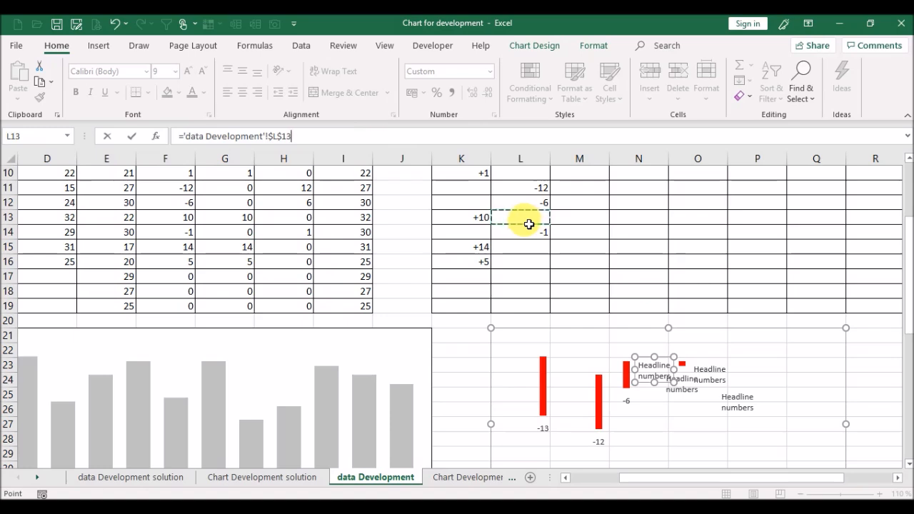
key(Return)
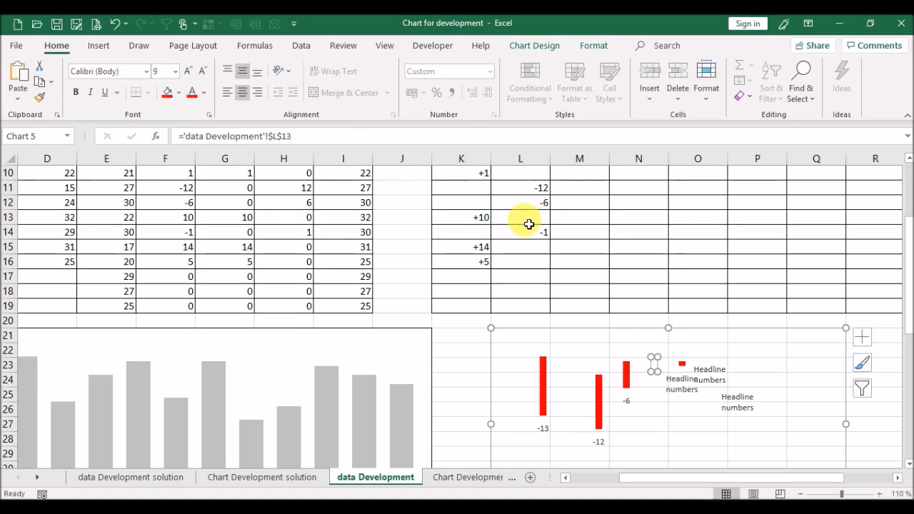
- Link the July Headline numbers label in the negative-variance chart to cell L14
click(680, 384)
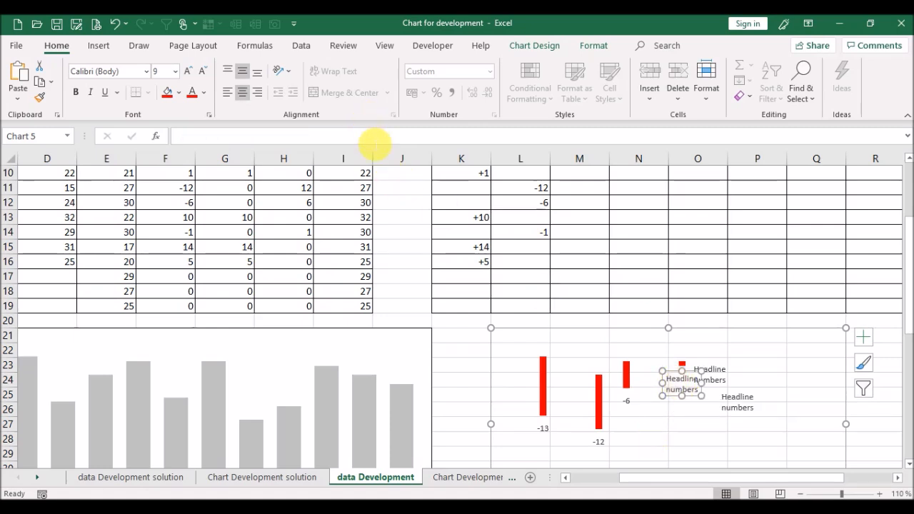
click(373, 137)
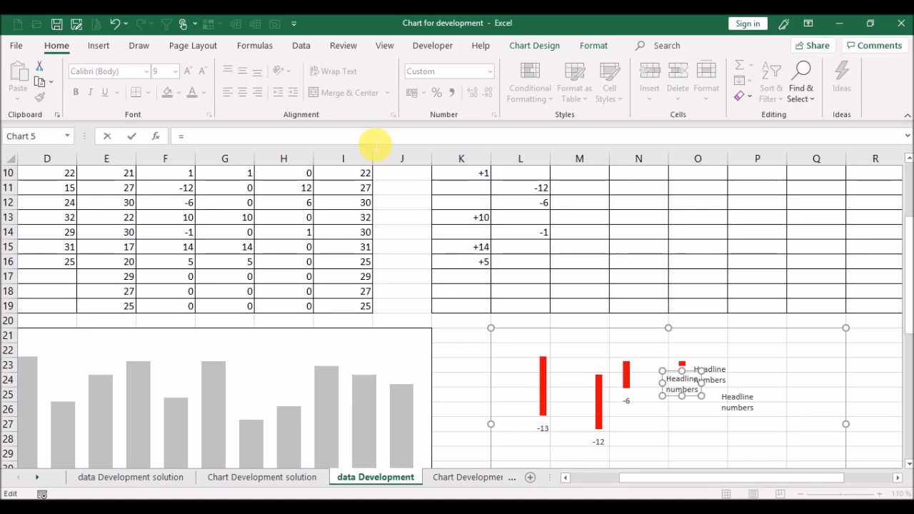
click(522, 236)
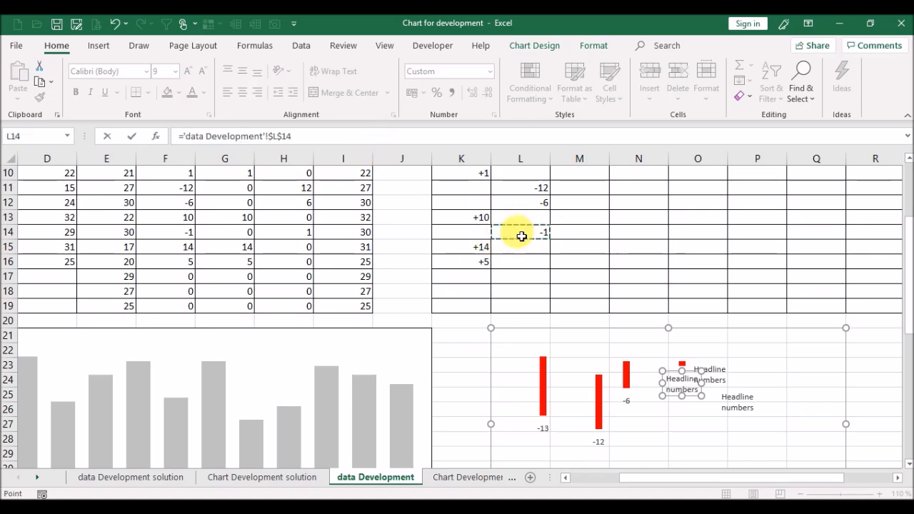
key(Return)
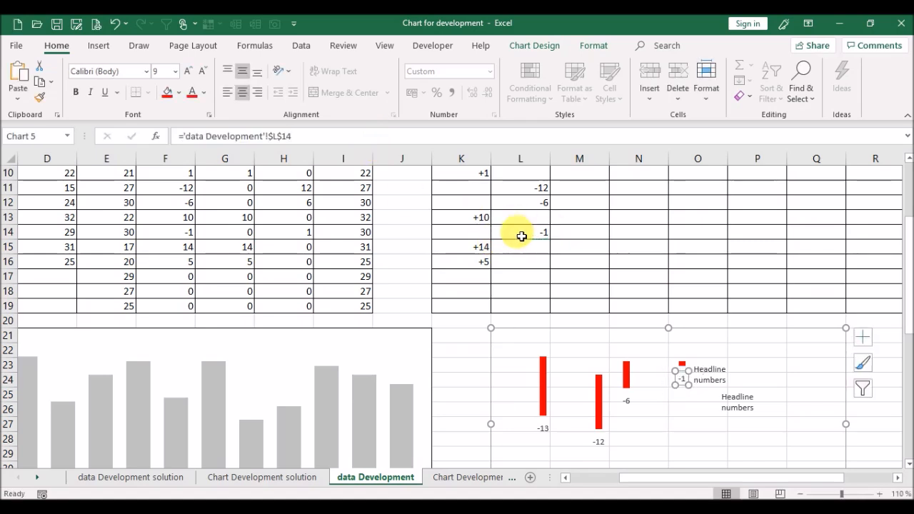
- Link the August Headline numbers label in the negative-variance chart to cell L15
click(714, 386)
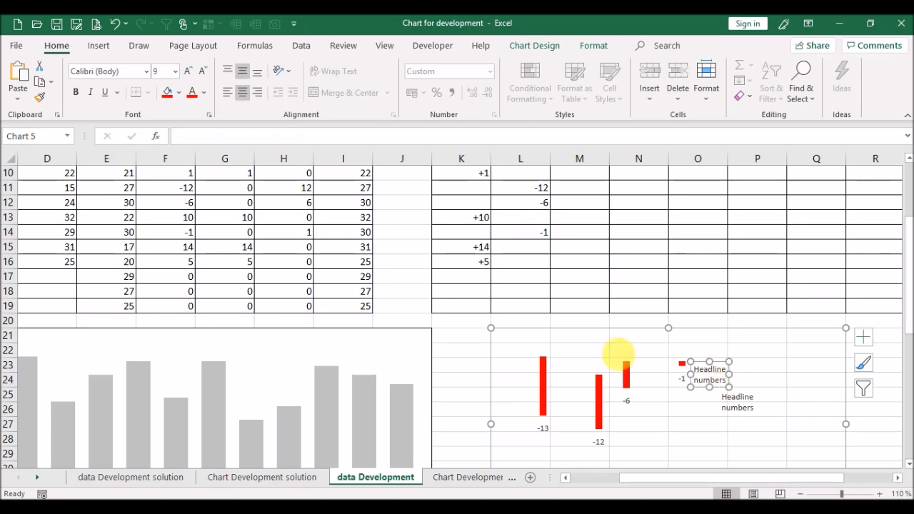
click(319, 138)
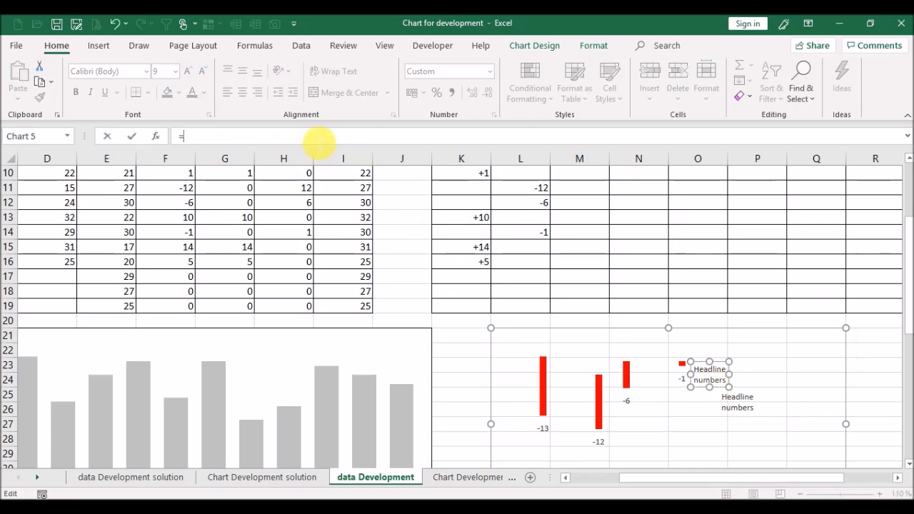
click(524, 262)
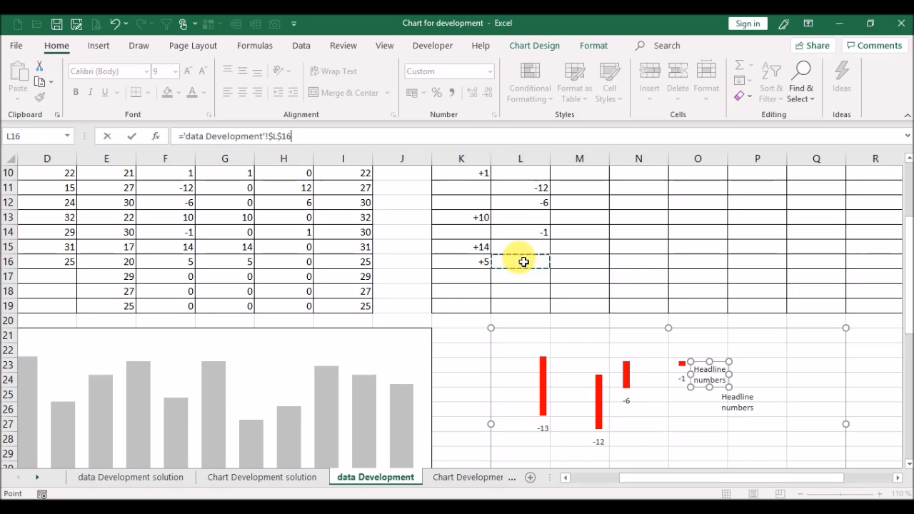
key(Return)
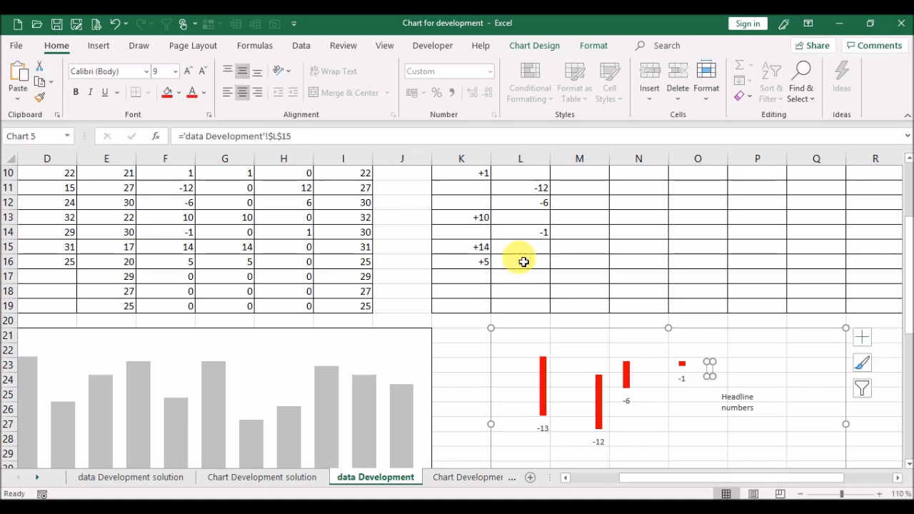
- Link the September Headline numbers label in the negative-variance chart to cell L16
click(741, 413)
key(BackSpace)
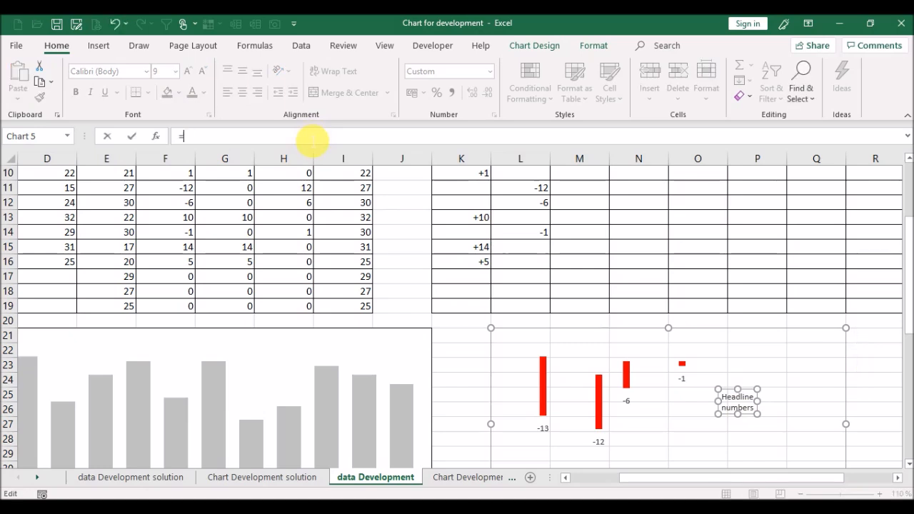
click(513, 266)
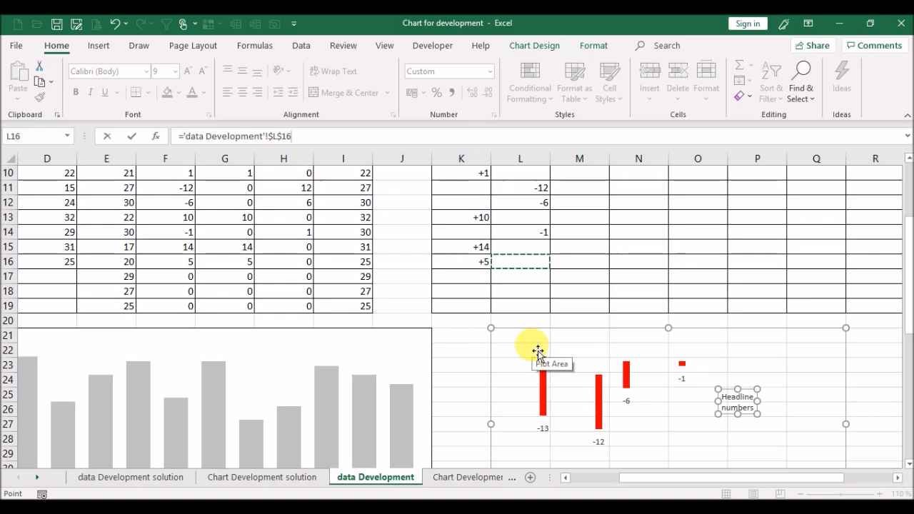
key(Return)
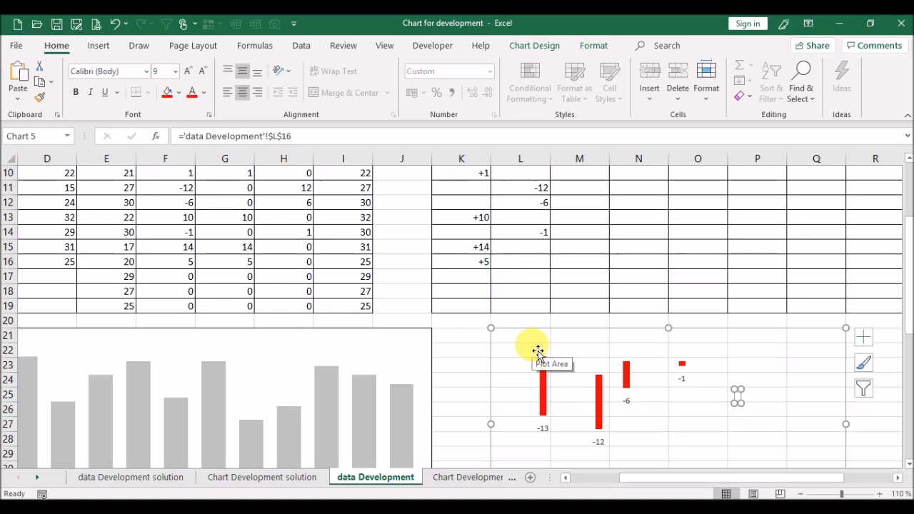
- Enter 20 as the Actual value for October, November and December in cells D17:D19
click(565, 273)
key(Left)
key(Up)
key(Left)
key(Left)
key(Left)
key(Left)
key(Left)
key(Home)
key(Right)
key(Right)
key(Right)
key(Down)
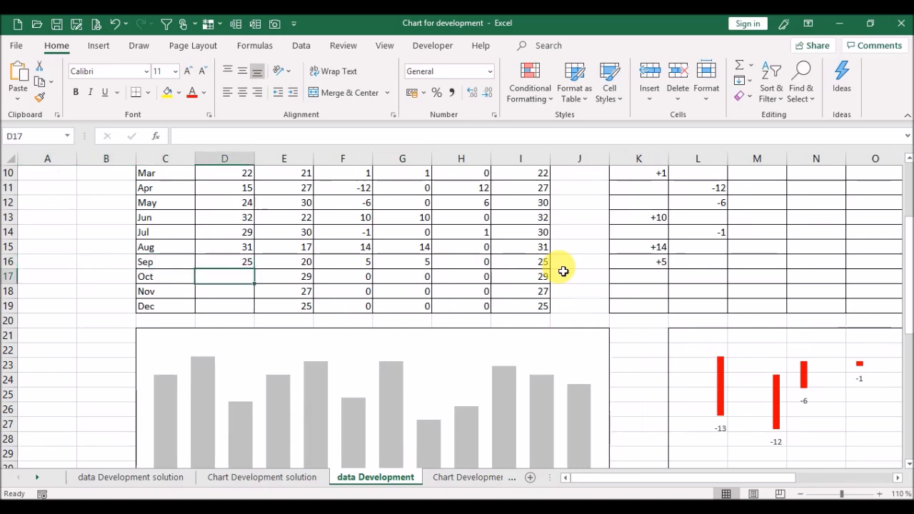
text(20)
key(Return)
text(20)
key(Return)
text(20)
key(Return)
- Link the October Headline numbers label in the negative-variance chart to cell L17
key(Right)
key(Right)
key(Right)
key(Right)
key(Right)
key(Right)
key(Right)
key(Right)
key(Right)
key(Right)
key(Right)
key(Right)
key(Right)
key(Right)
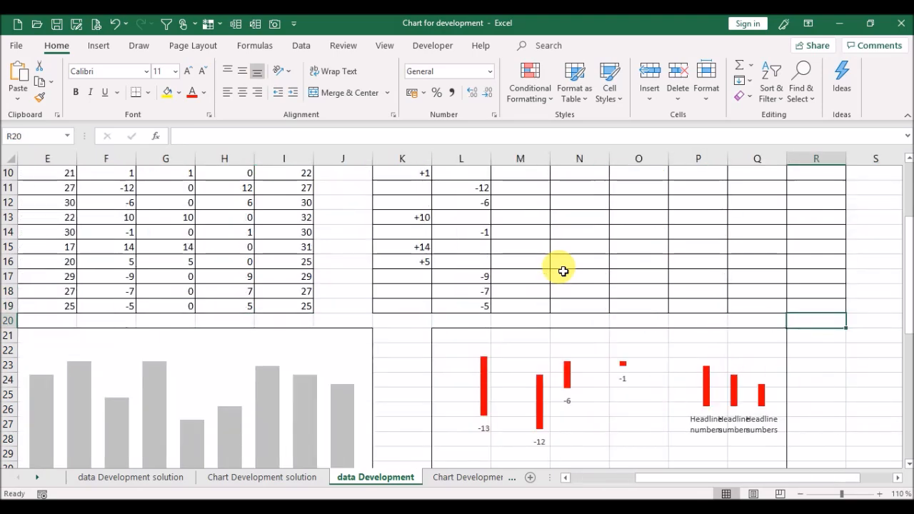
click(710, 425)
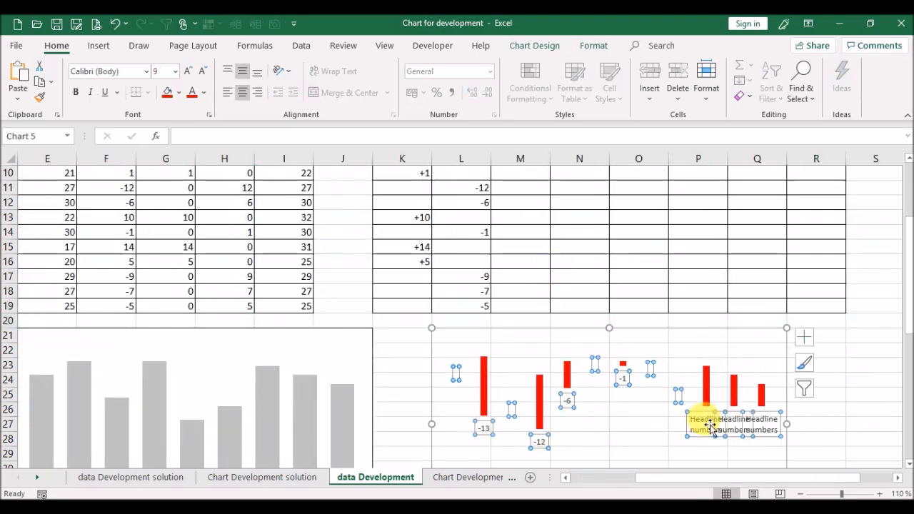
click(706, 419)
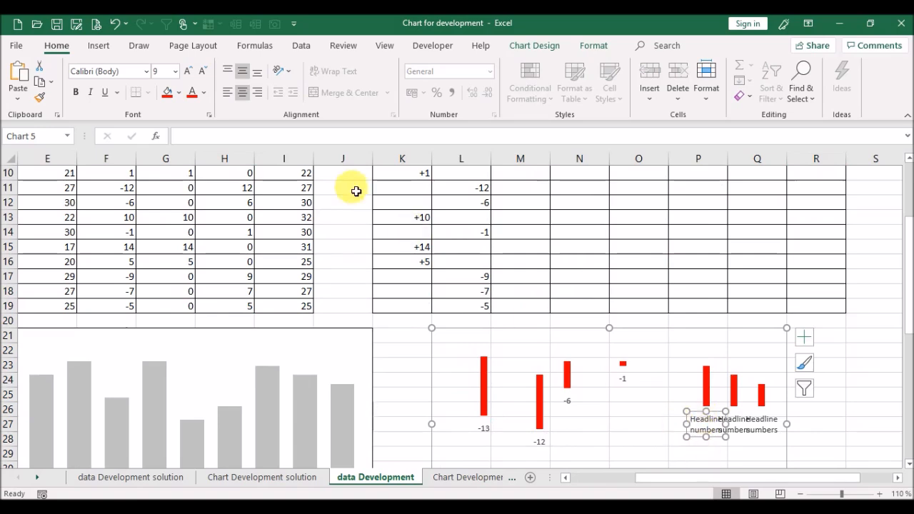
click(249, 137)
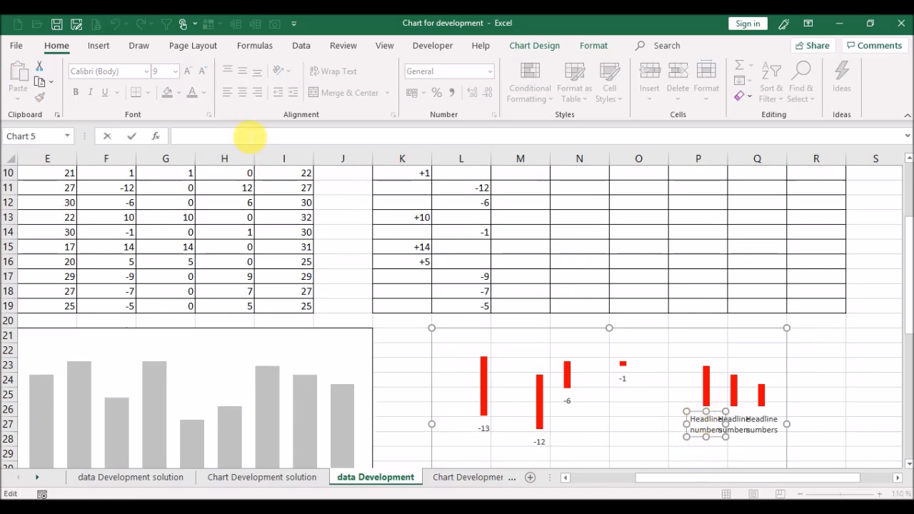
click(465, 278)
key(Return)
- Link the November Headline numbers label in the negative-variance chart to cell L18
click(745, 432)
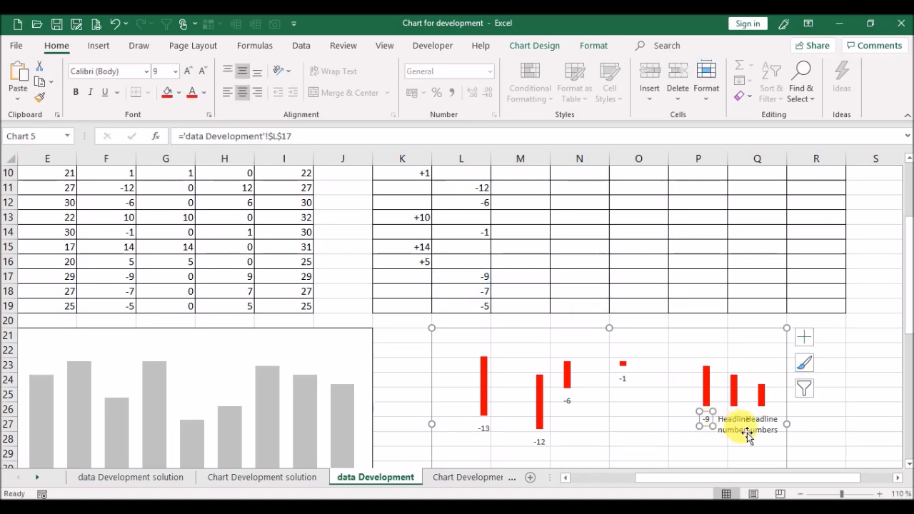
click(323, 136)
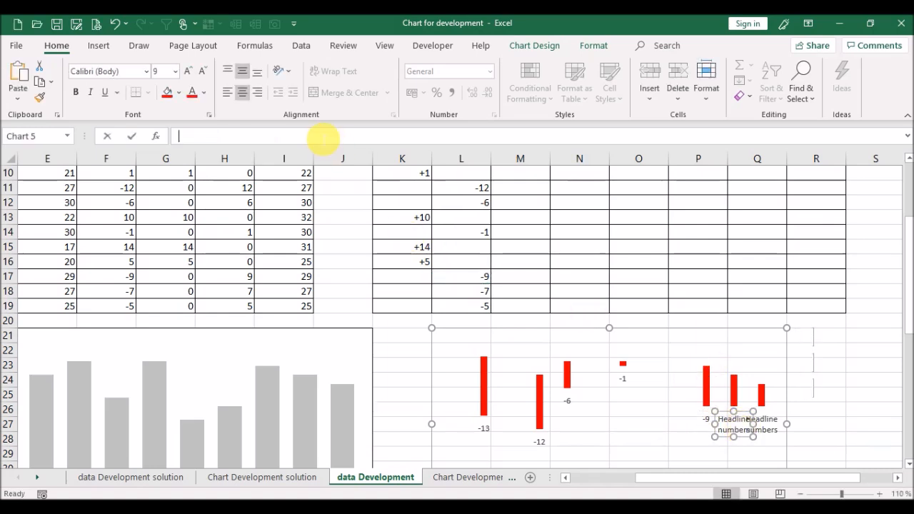
text(=)
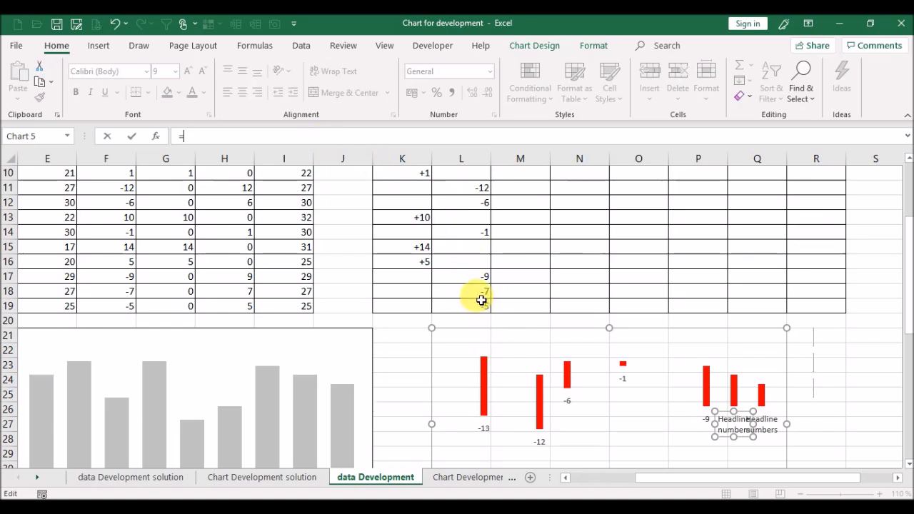
click(480, 295)
key(Return)
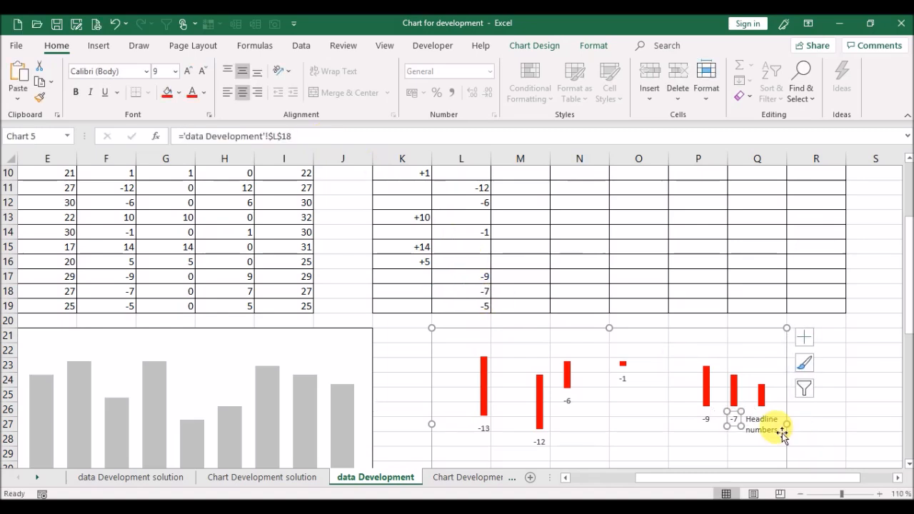
- Link the December Headline numbers label in the negative-variance chart to cell L19
click(763, 428)
click(290, 137)
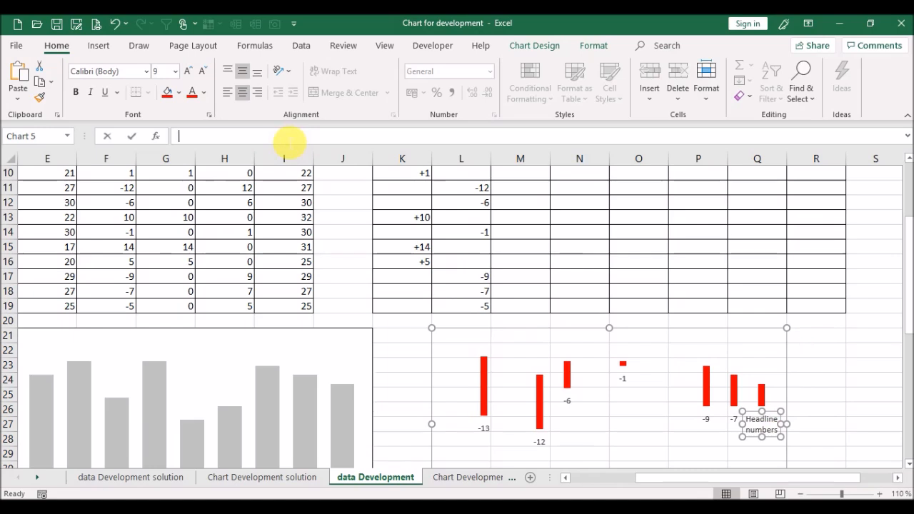
text(=)
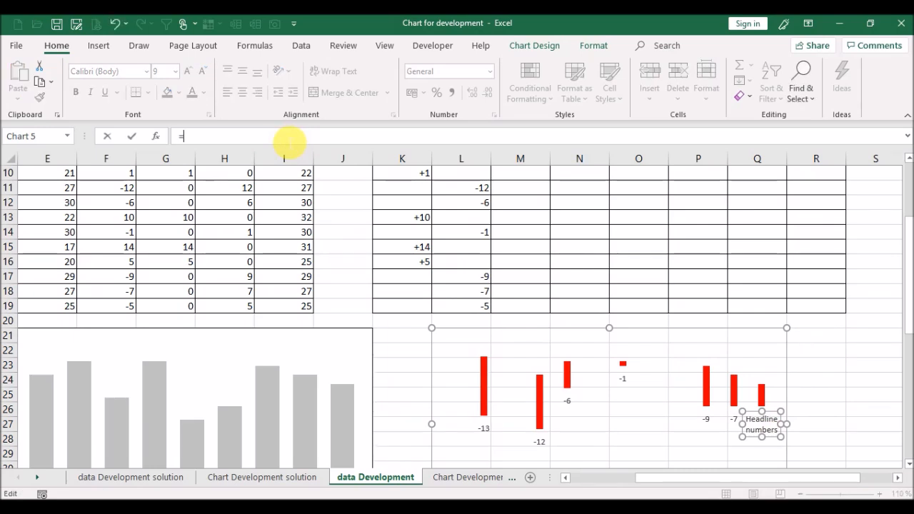
click(476, 313)
key(Return)
- Clear the October to December Actual values in cells D17:D19
click(464, 308)
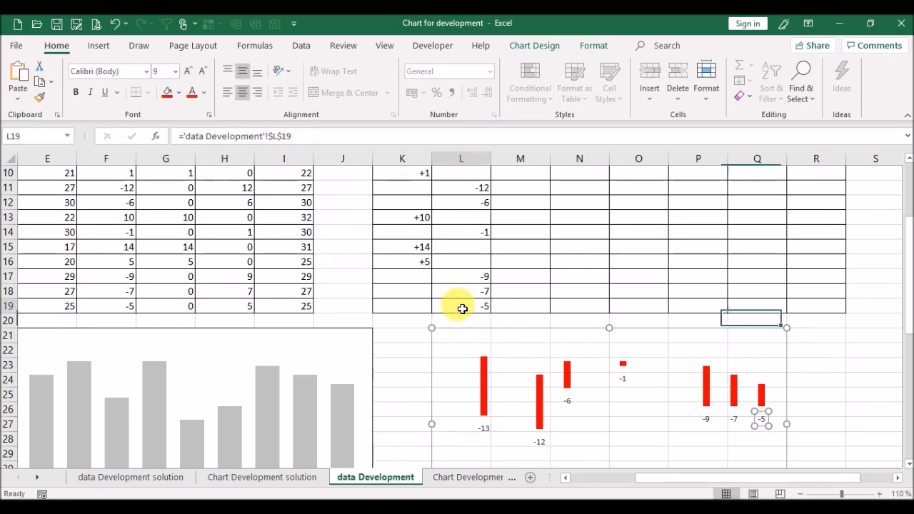
key(Left)
key(Left)
key(Left)
key(Left)
key(Left)
key(Left)
key(Left)
key(Left)
key(Left)
key(Left)
key(Left)
key(Right)
key(Right)
key(Right)
key(Right)
key(Left)
key(shift+Up)
key(shift+Up)
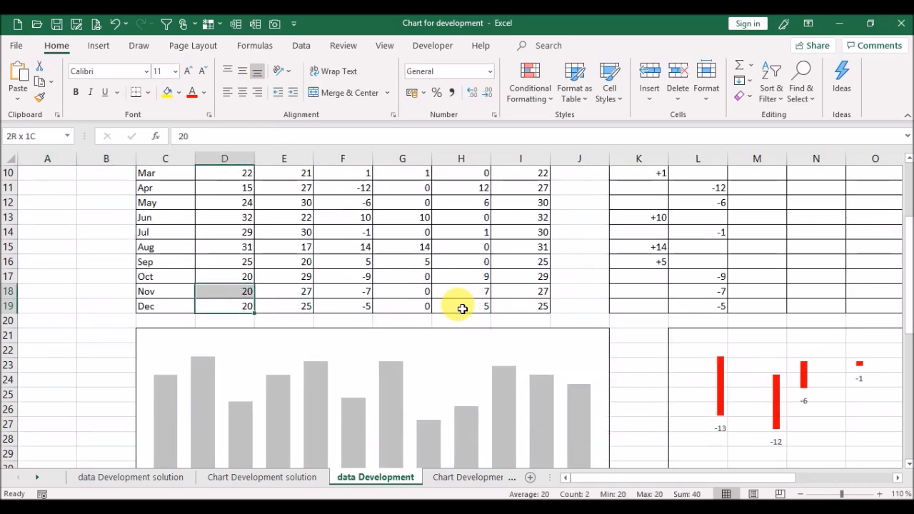
key(Delete)
- Check the columns, linked data labels and month axis of the negative-variance chart
key(Right)
key(Right)
key(Right)
key(Right)
key(Right)
key(Right)
key(Right)
key(Right)
key(Right)
key(Right)
key(Right)
key(Right)
key(Right)
key(Right)
key(Right)
key(Right)
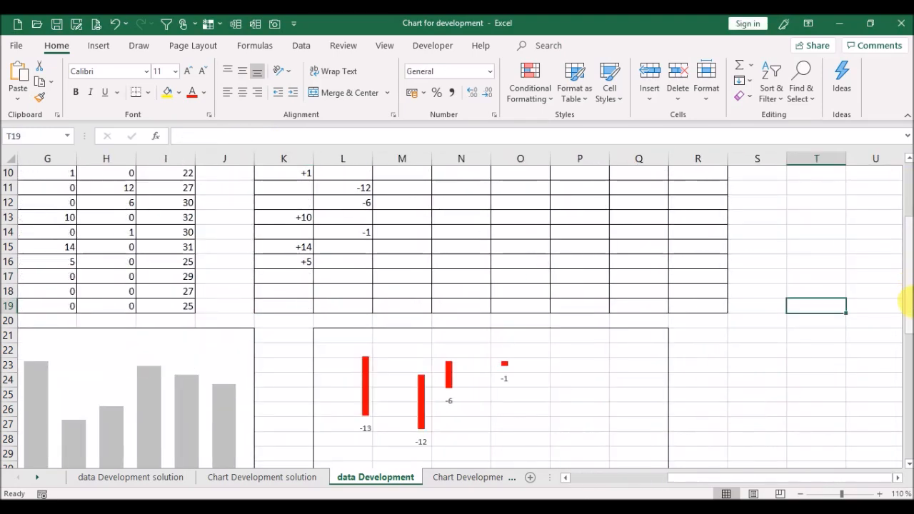
drag(908, 300, 909, 306)
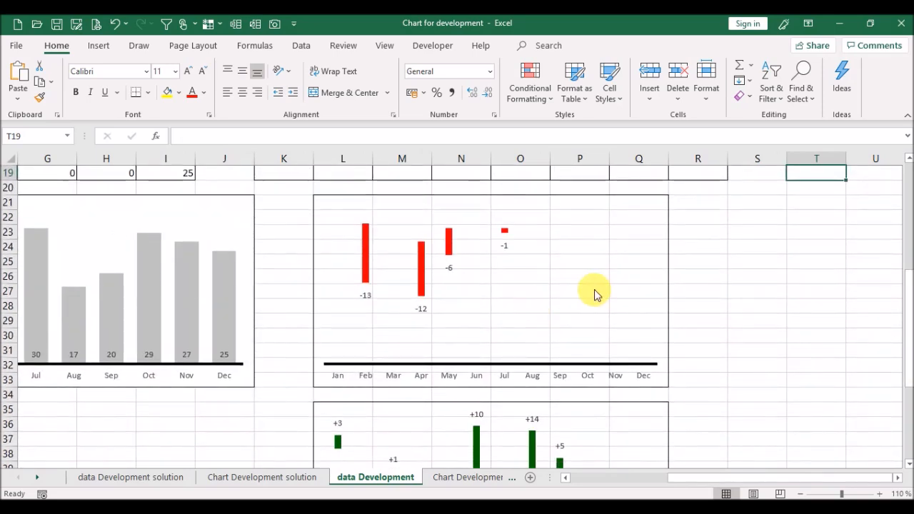
click(721, 356)
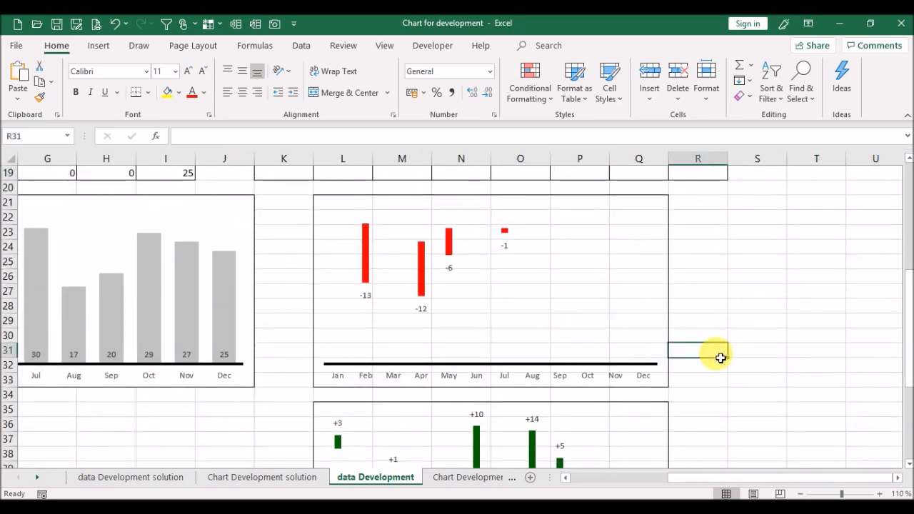